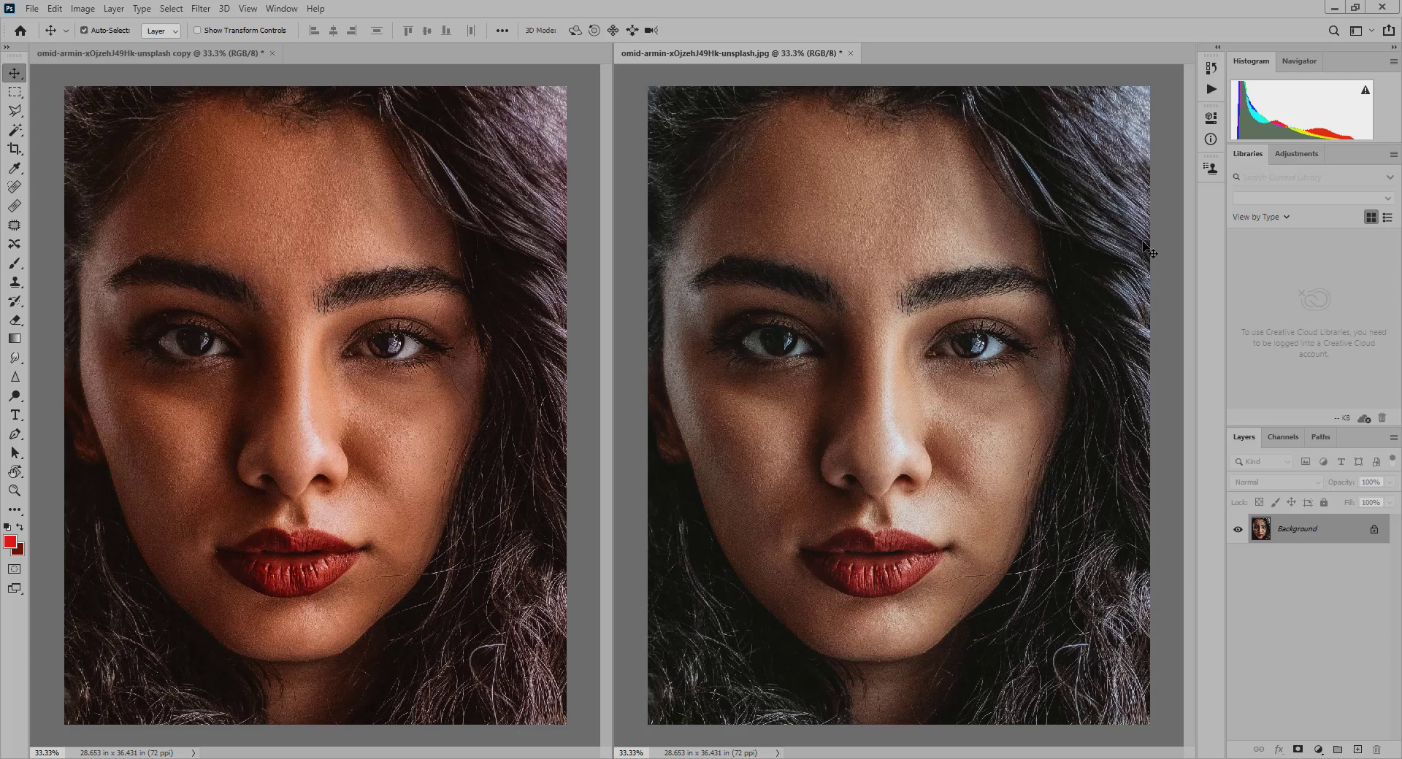
- Close both open portrait documents without saving changes and open rgb.psd from the recent files
{"action": "key", "text": "ctrl+w"}
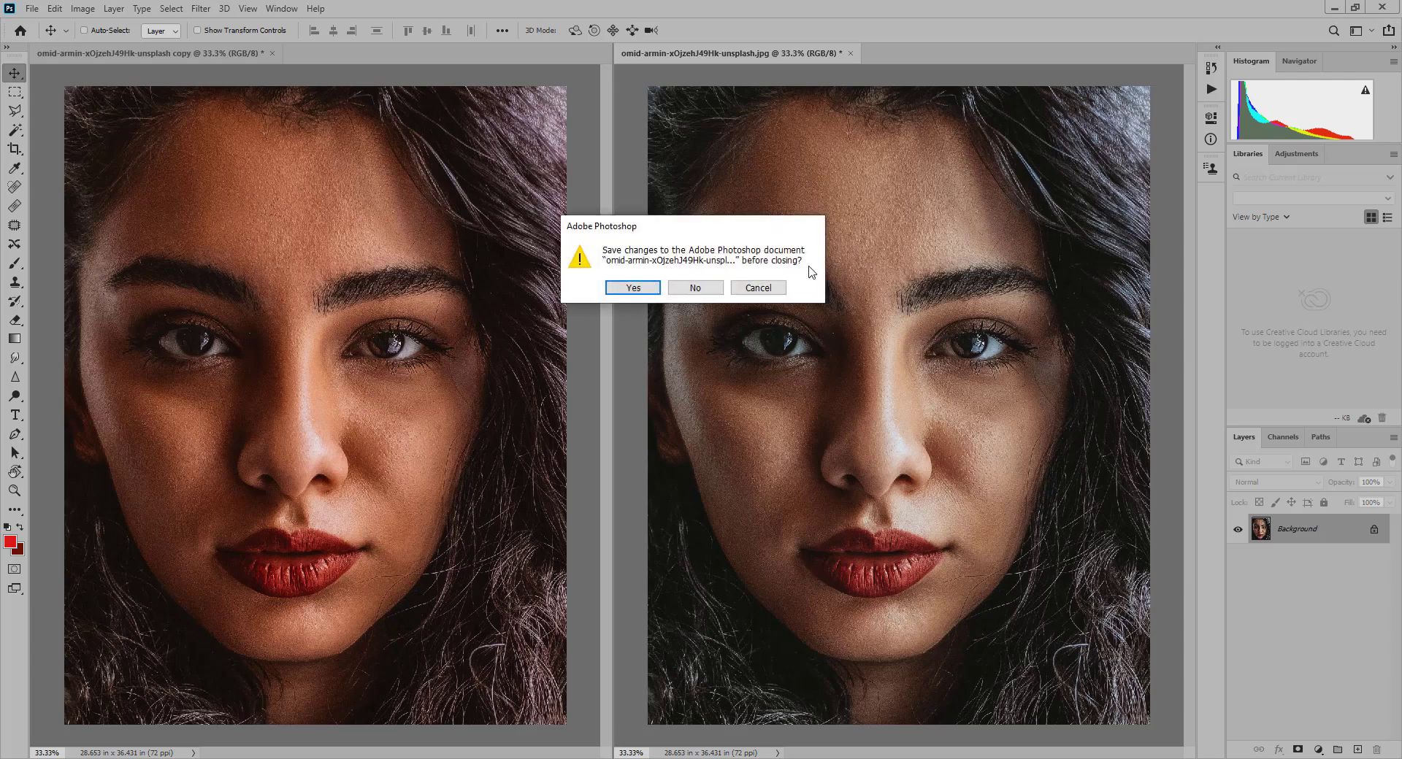
{"action": "left_click", "coordinate": [695, 288]}
{"action": "left_click", "coordinate": [696, 287]}
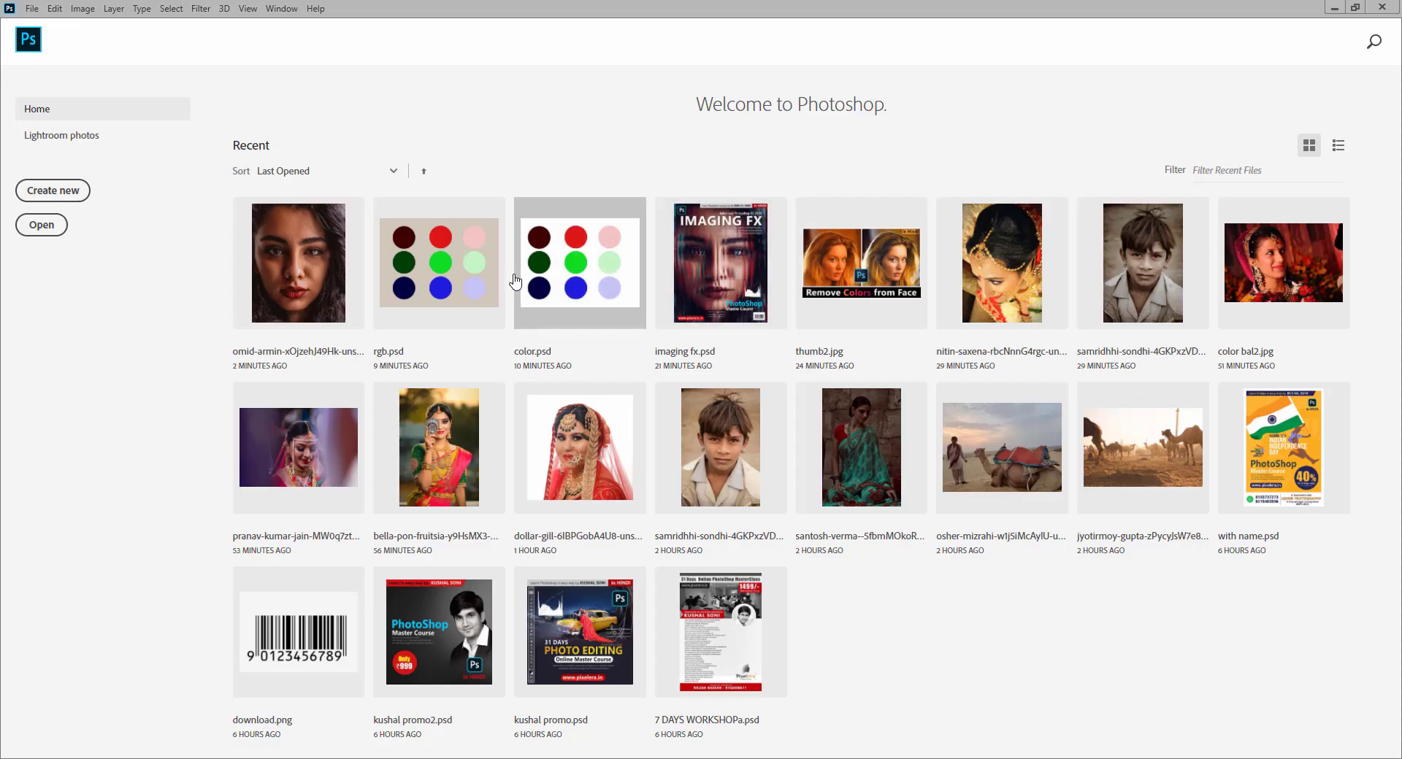
{"action": "left_click", "coordinate": [477, 270]}
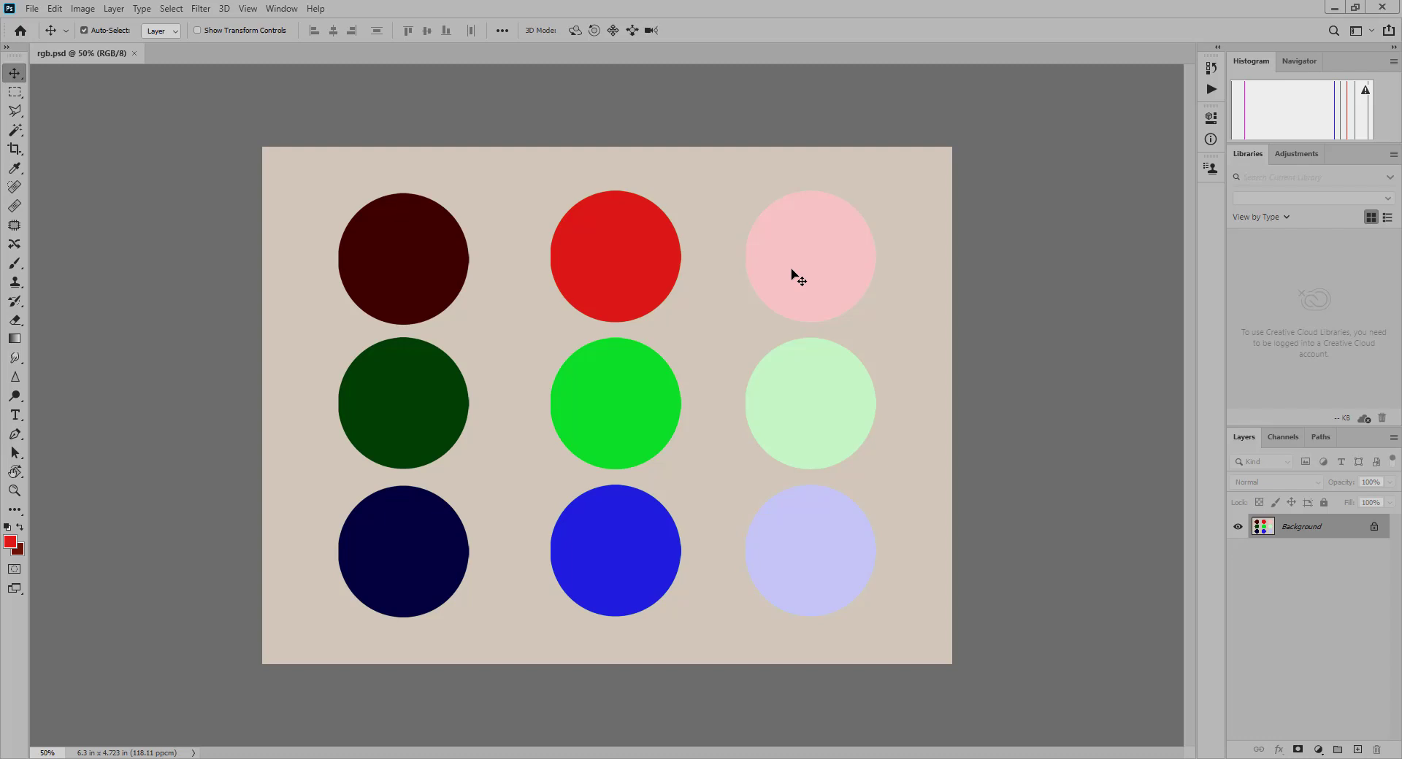
- Start a Levels adjustment on the colour circles image and sample the dark red circle as the black point
{"action": "key", "text": "ctrl+l"}
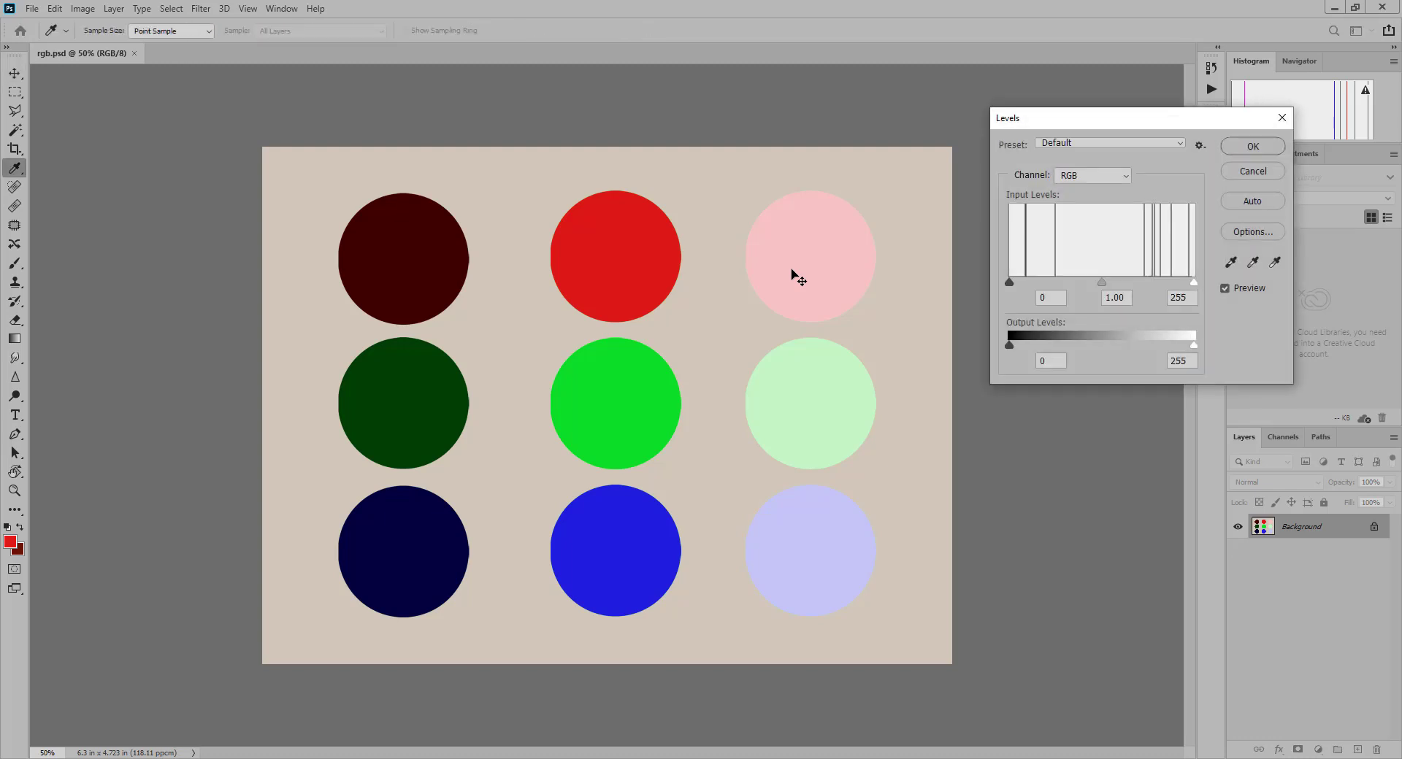
{"action": "left_click_drag", "start_coordinate": [1128, 124], "coordinate": [1059, 107]}
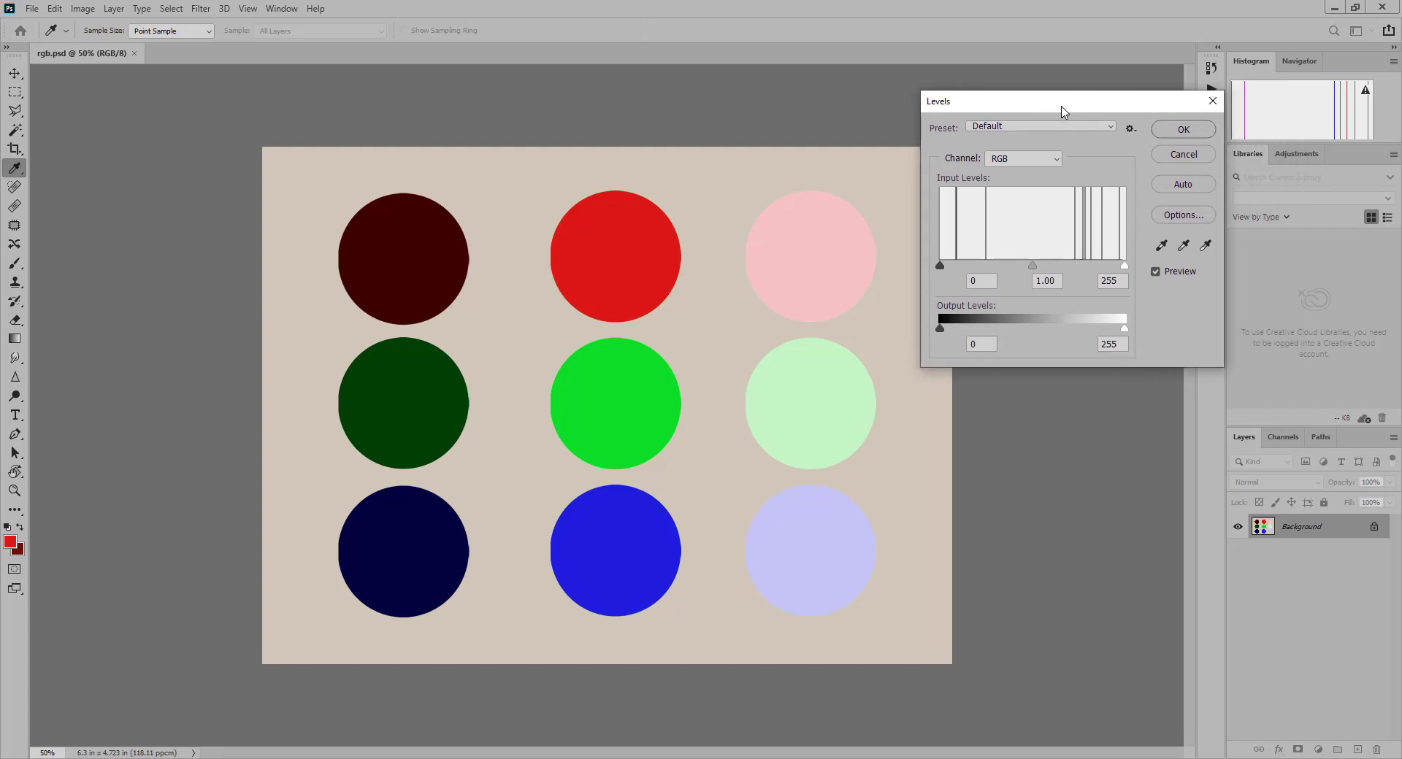
{"action": "left_click", "coordinate": [1159, 251]}
{"action": "left_click", "coordinate": [1161, 247]}
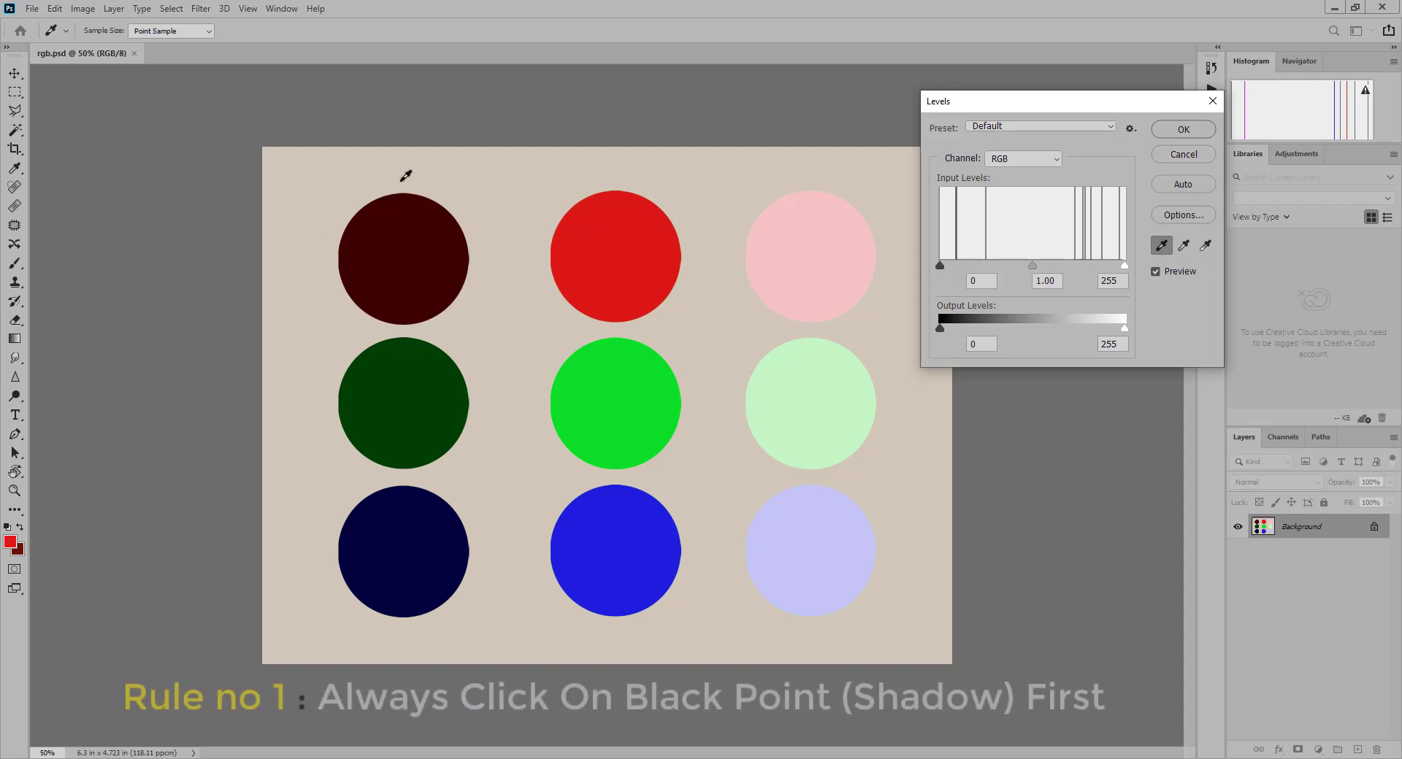
{"action": "left_click", "coordinate": [407, 259]}
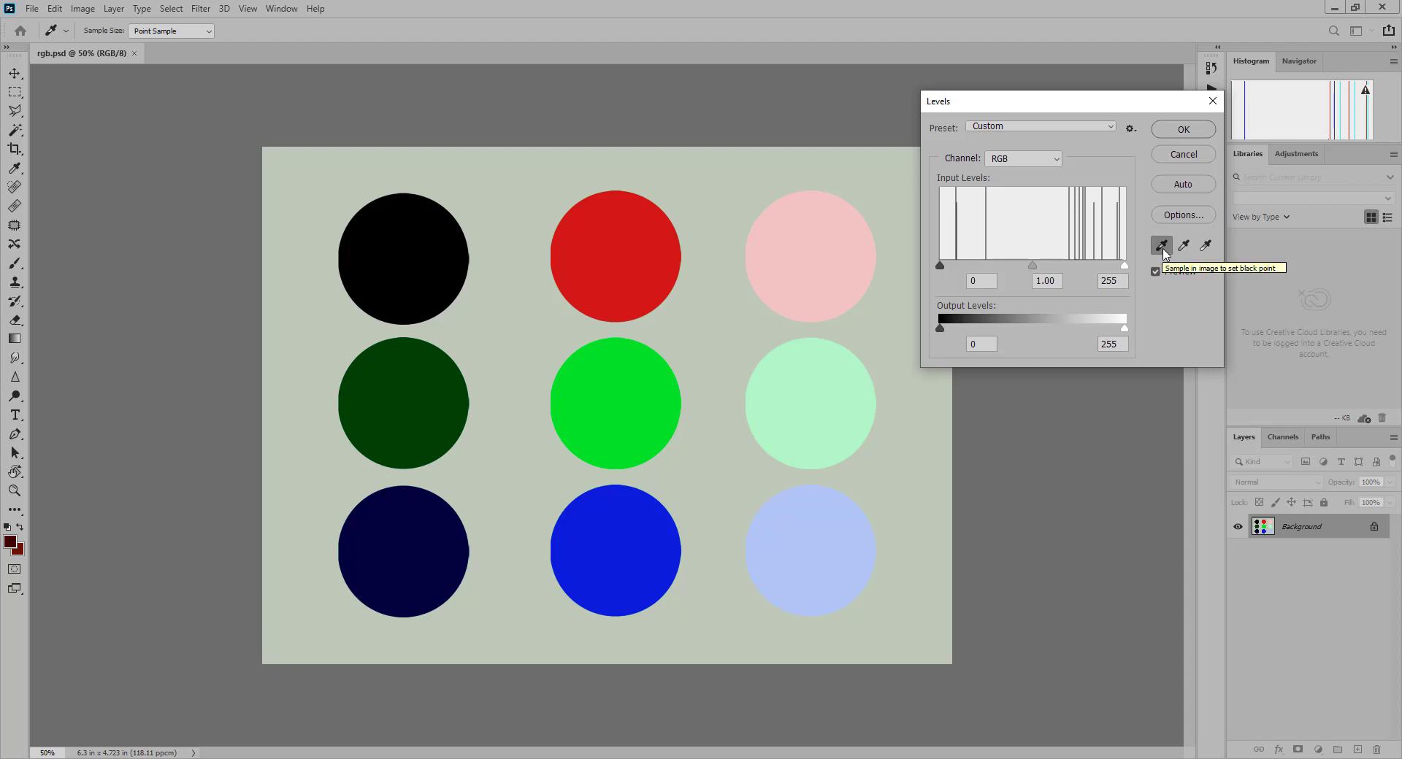
- Sample the pink circle as white point and the bright red circle as gray point, and discard the Levels adjustment
{"action": "left_click", "coordinate": [1205, 247]}
{"action": "left_click", "coordinate": [828, 254]}
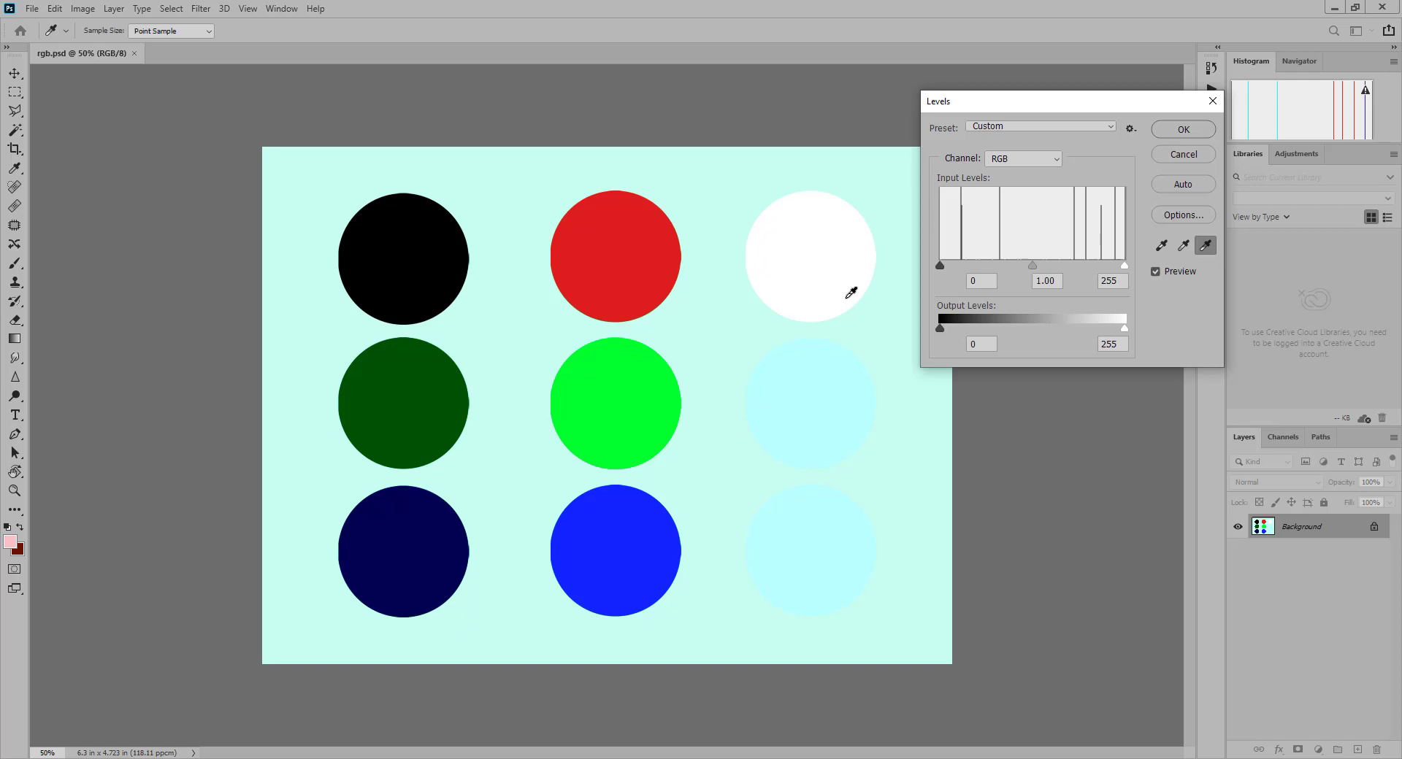
{"action": "left_click", "coordinate": [1183, 246]}
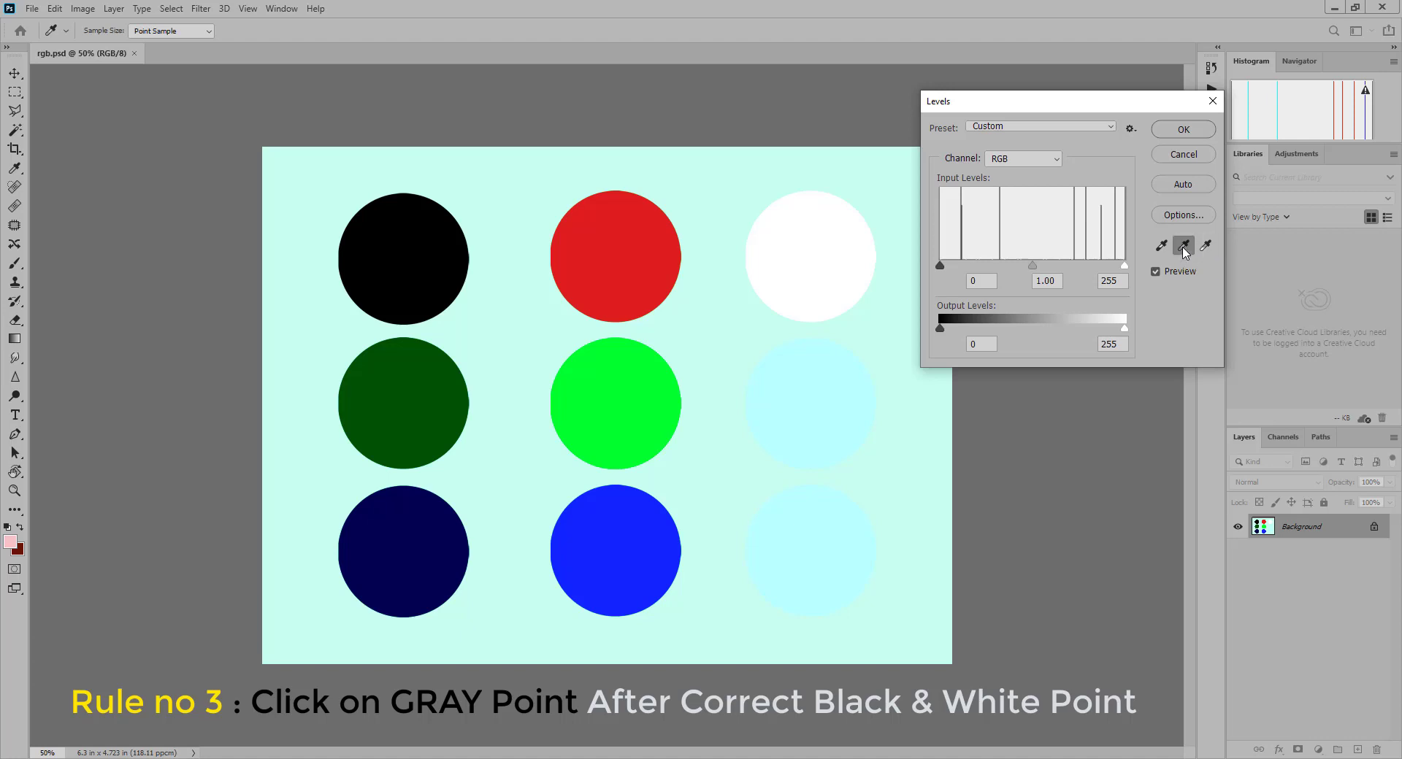
{"action": "left_click", "coordinate": [623, 249]}
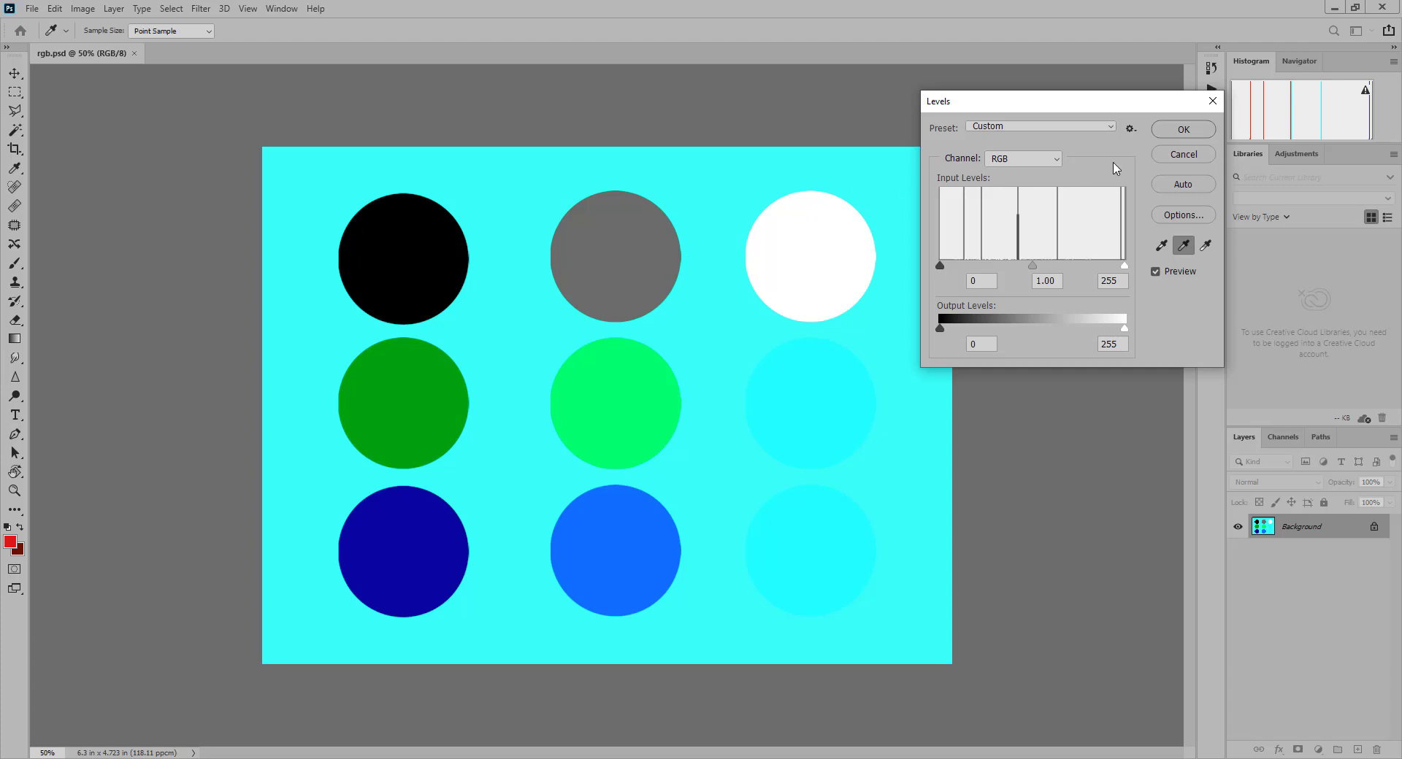
{"action": "left_click", "coordinate": [1198, 155]}
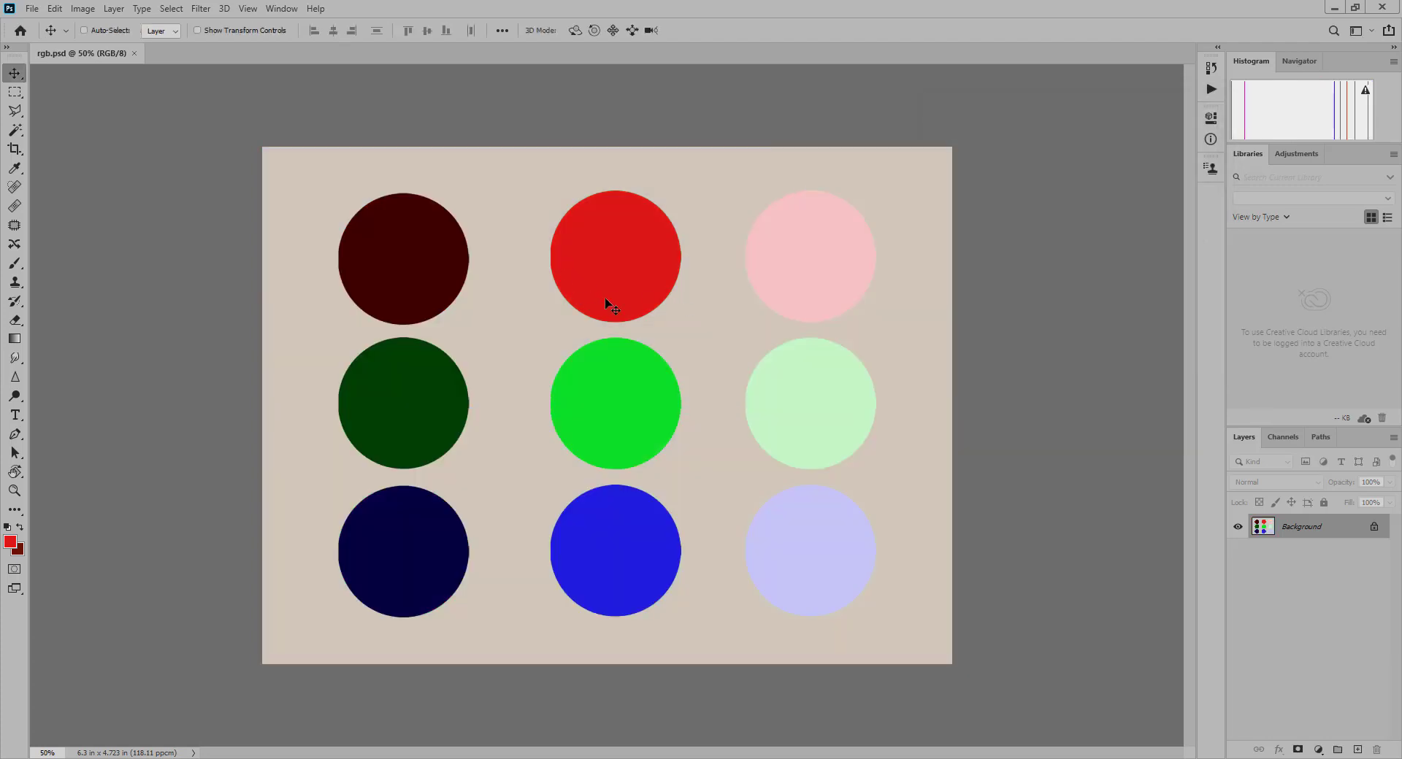
- Close rgb.psd and open the close-up portrait photo in the Camera Raw Filter
{"action": "key", "text": "ctrl+w"}
{"action": "left_click", "coordinate": [427, 276]}
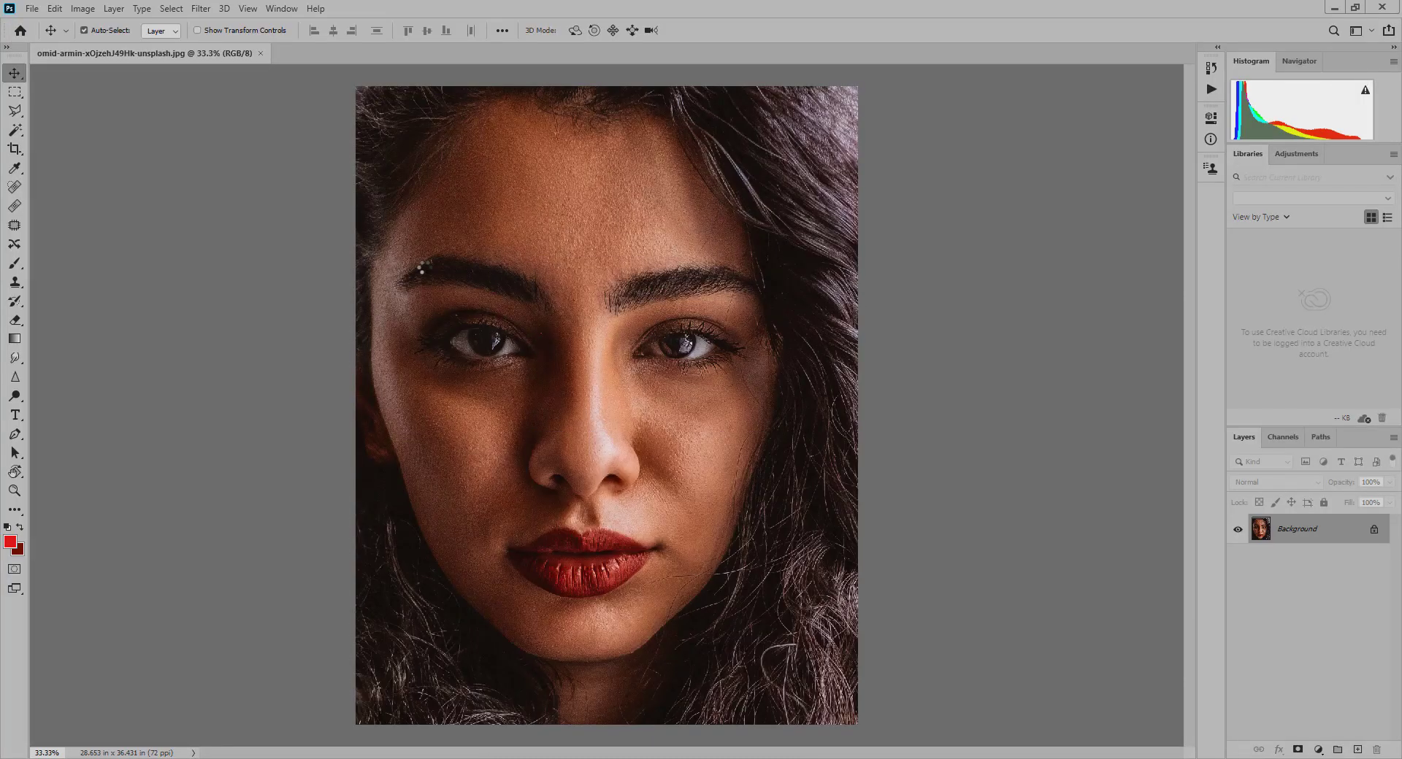
{"action": "left_click", "coordinate": [201, 8]}
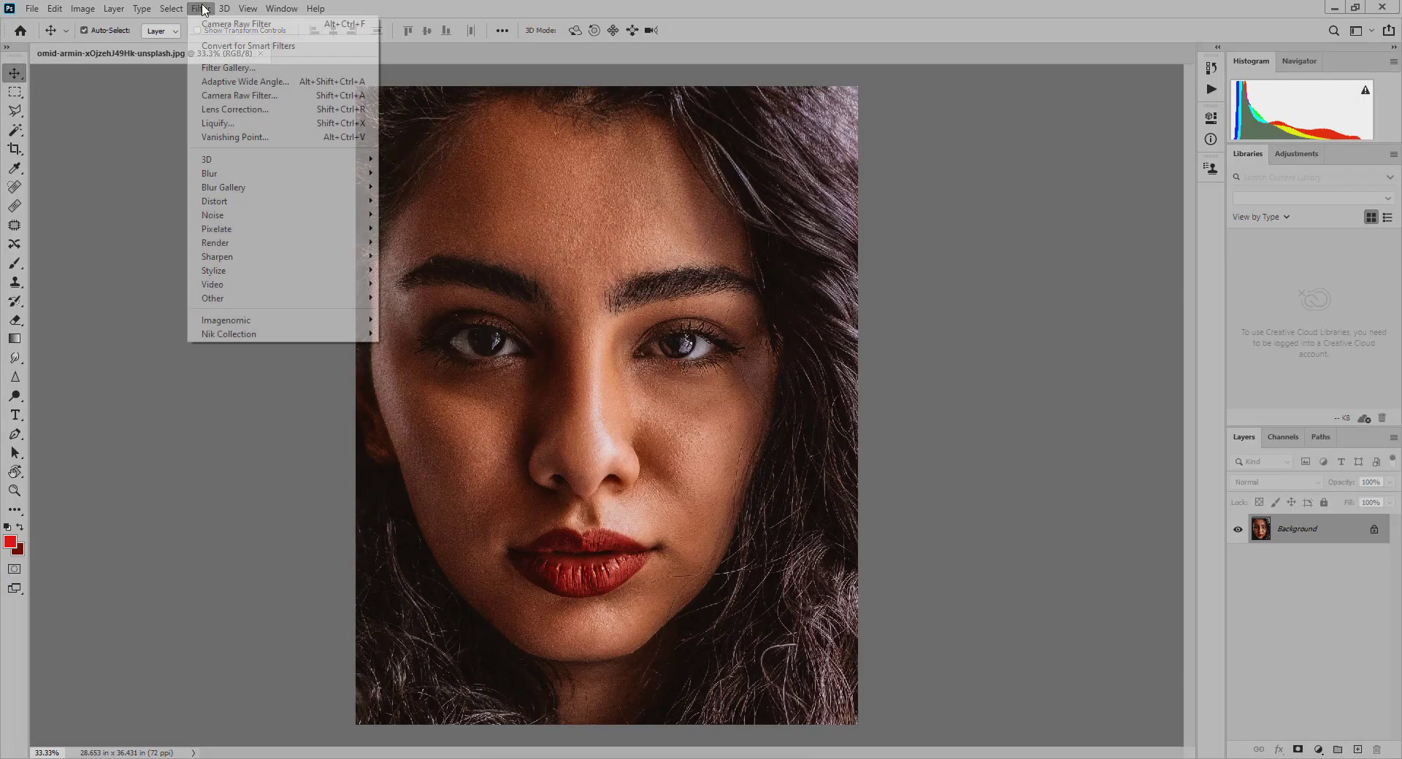
{"action": "left_click", "coordinate": [252, 97]}
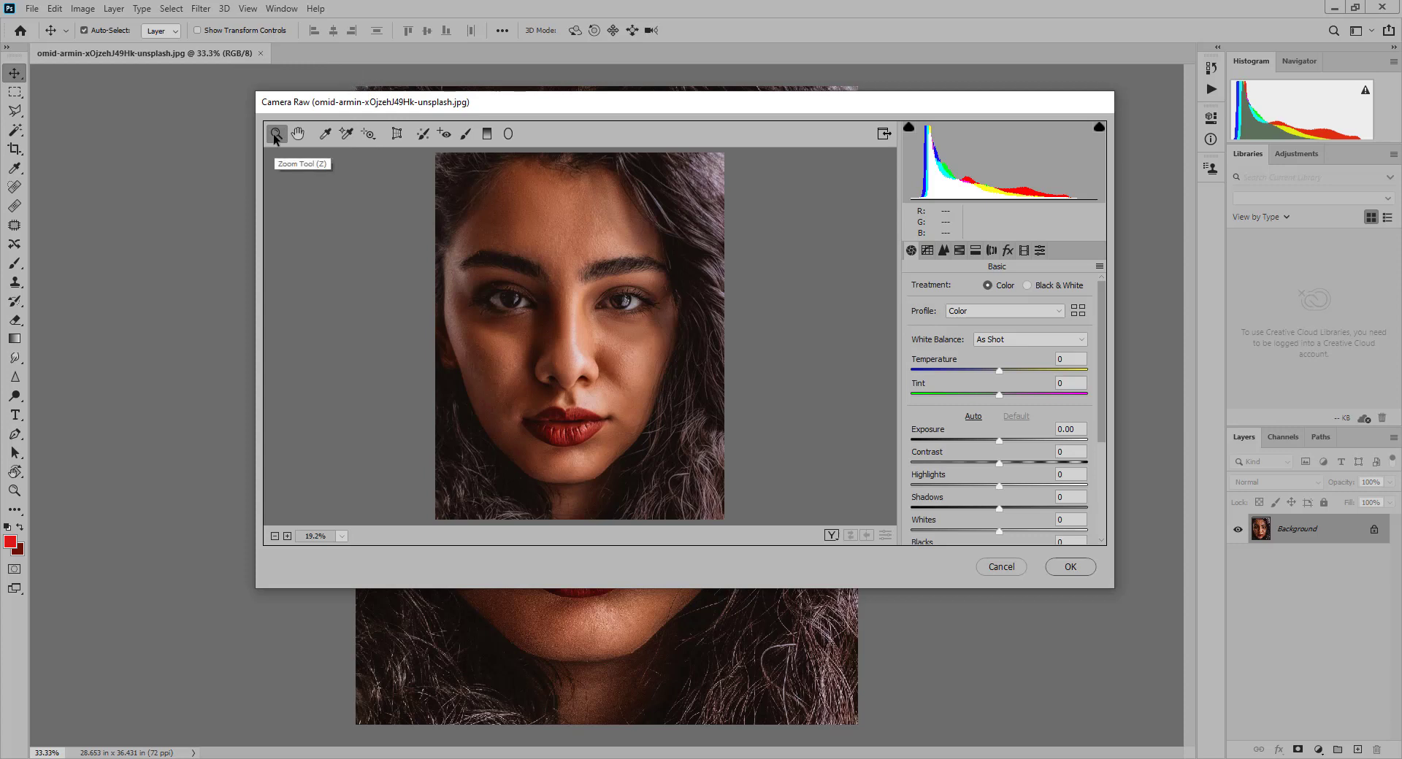
- Correct the white balance by sampling pixels around the eye's reflection until Temperature is -23 and Tint is -32
{"action": "key", "text": "i"}
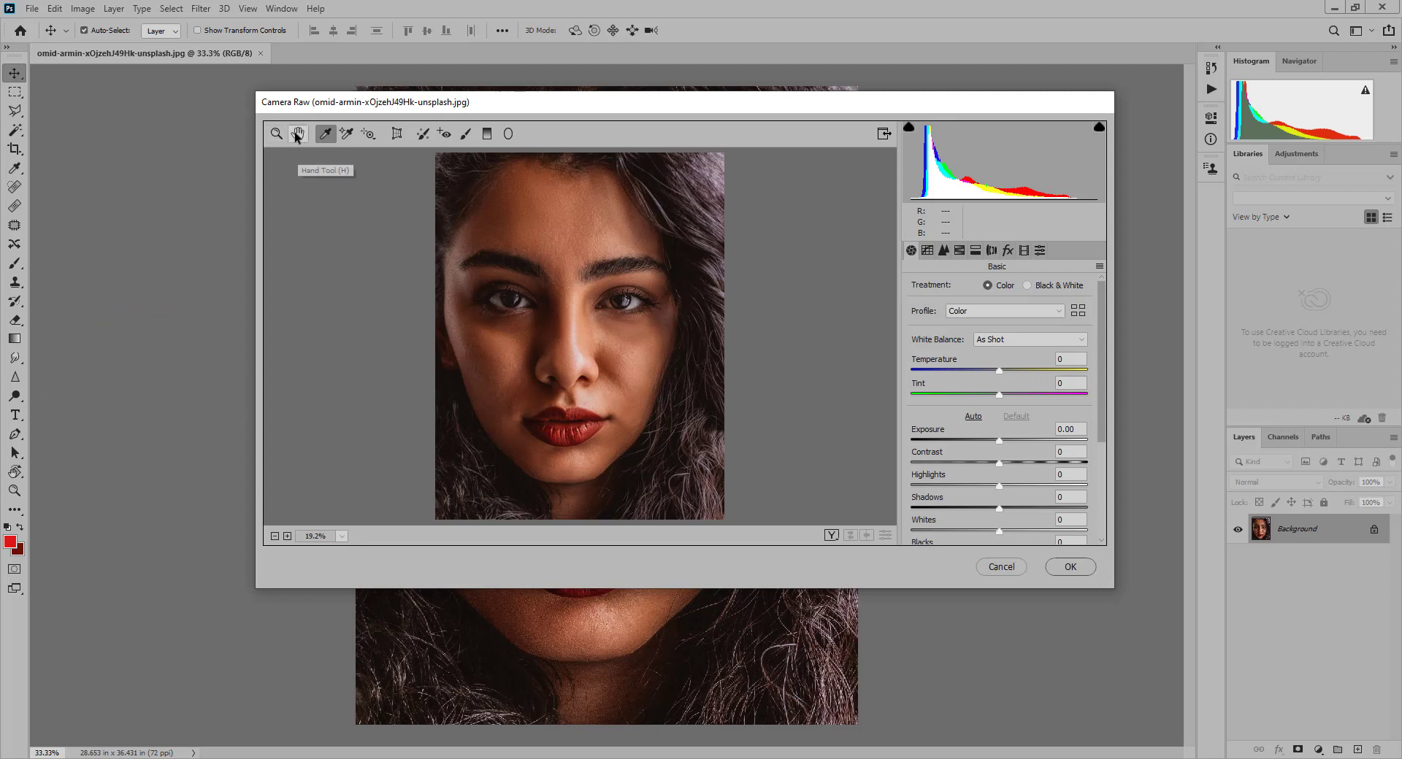
{"action": "left_click", "coordinate": [277, 133]}
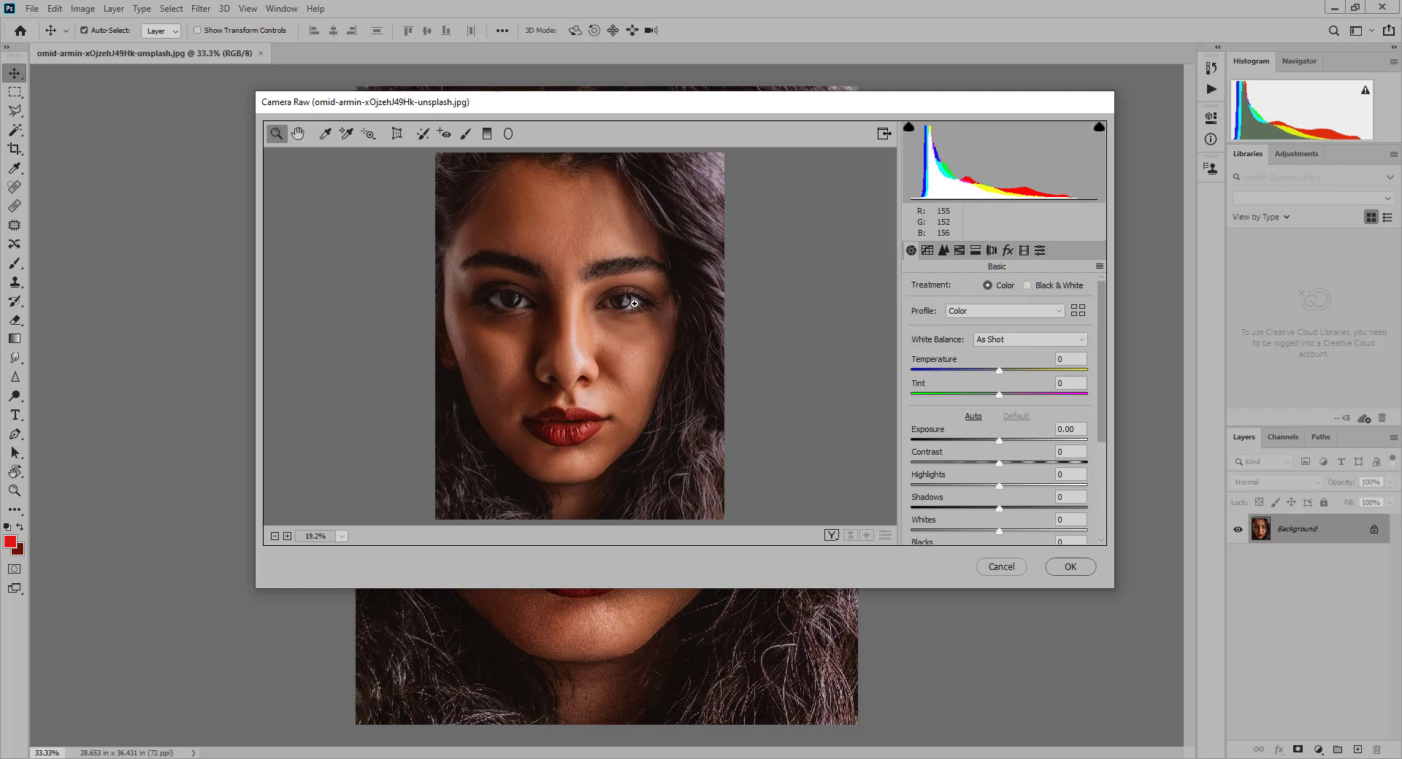
{"action": "left_click_drag", "start_coordinate": [612, 294], "coordinate": [632, 311]}
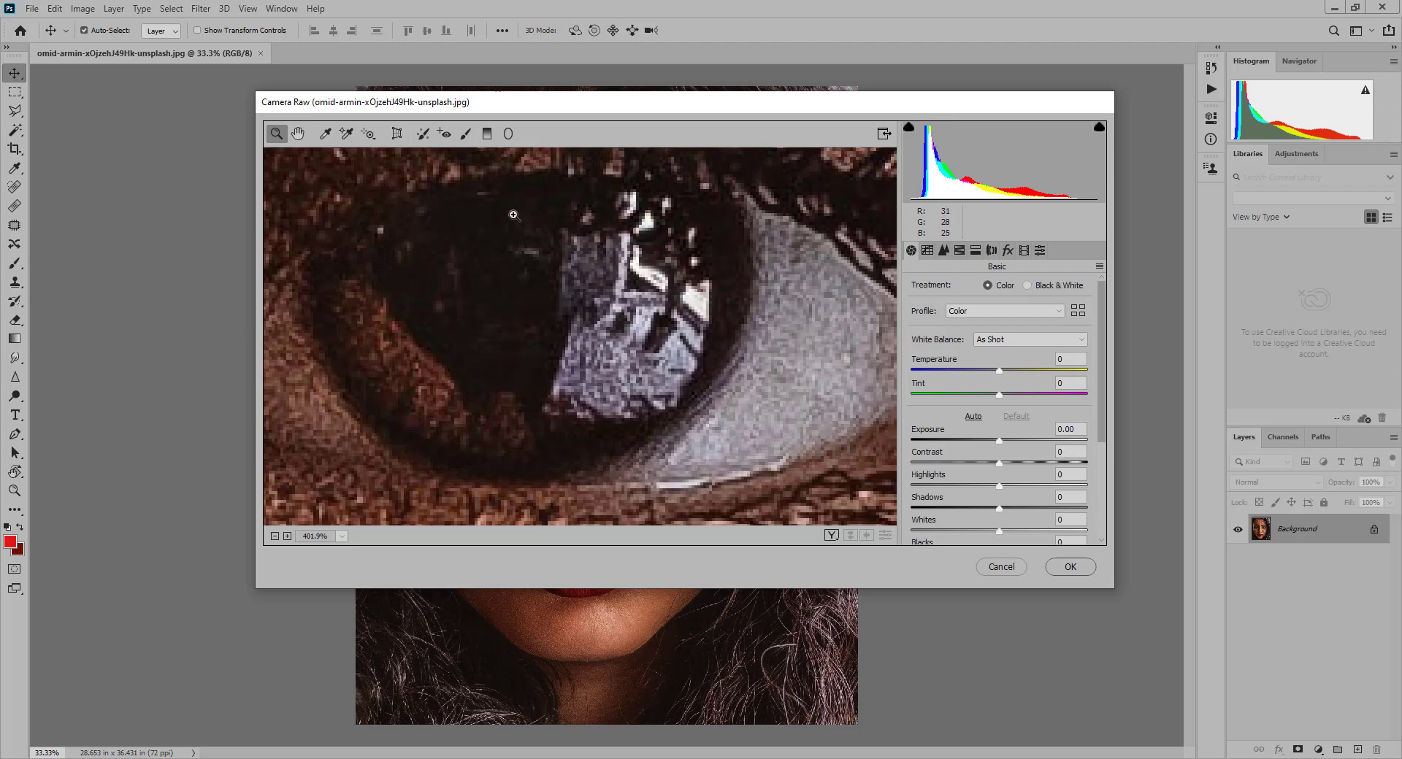
{"action": "left_click_drag", "start_coordinate": [513, 215], "coordinate": [641, 318]}
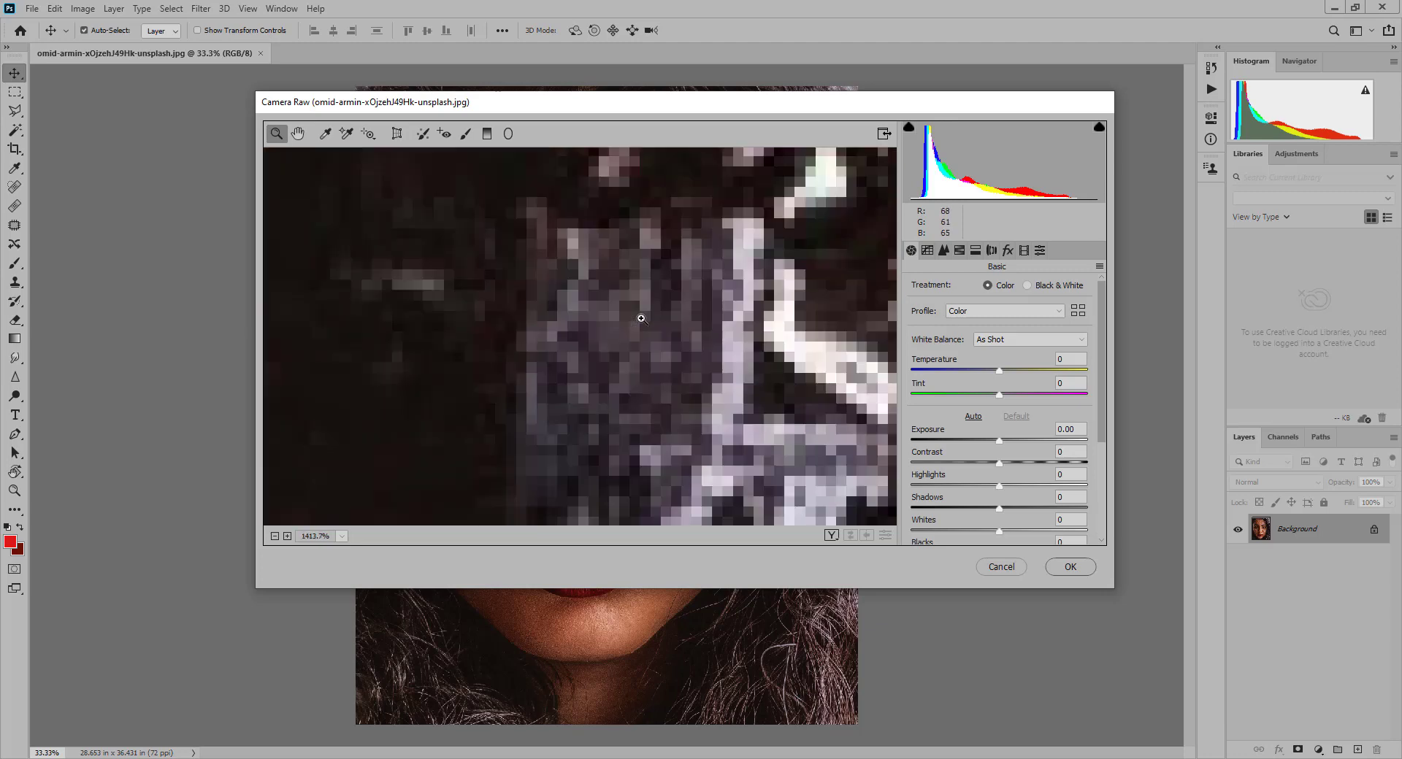
{"action": "left_click_drag", "start_coordinate": [736, 332], "coordinate": [553, 335]}
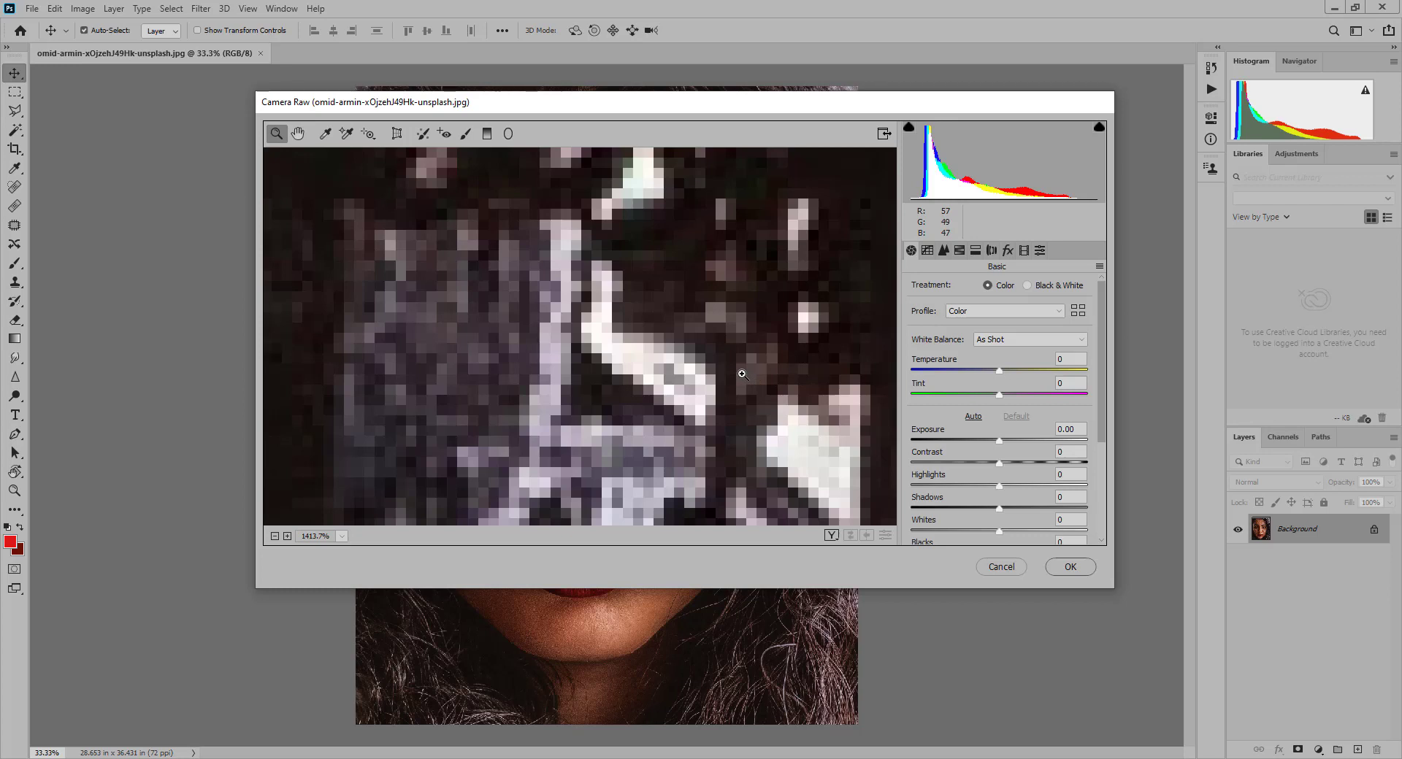
{"action": "left_click", "coordinate": [326, 136]}
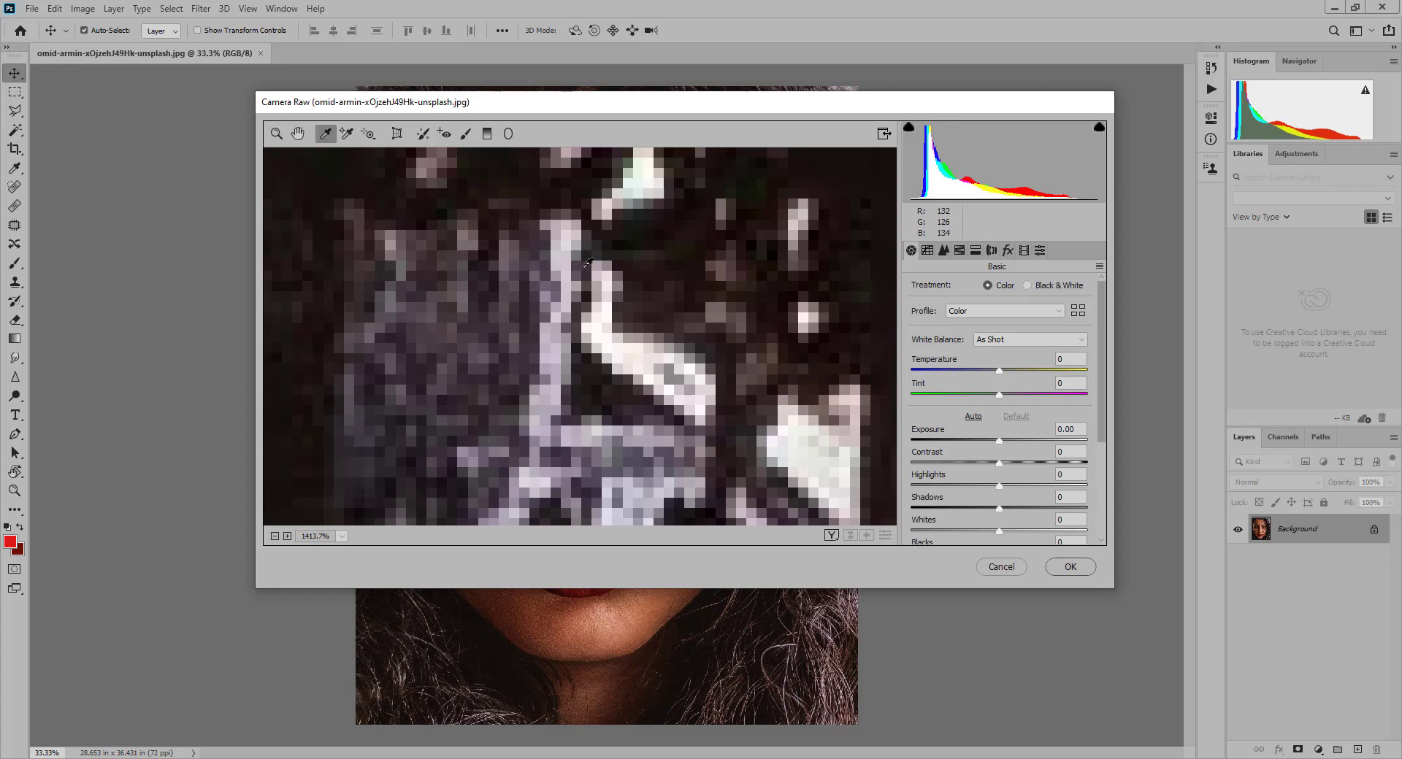
{"action": "left_click", "coordinate": [873, 182]}
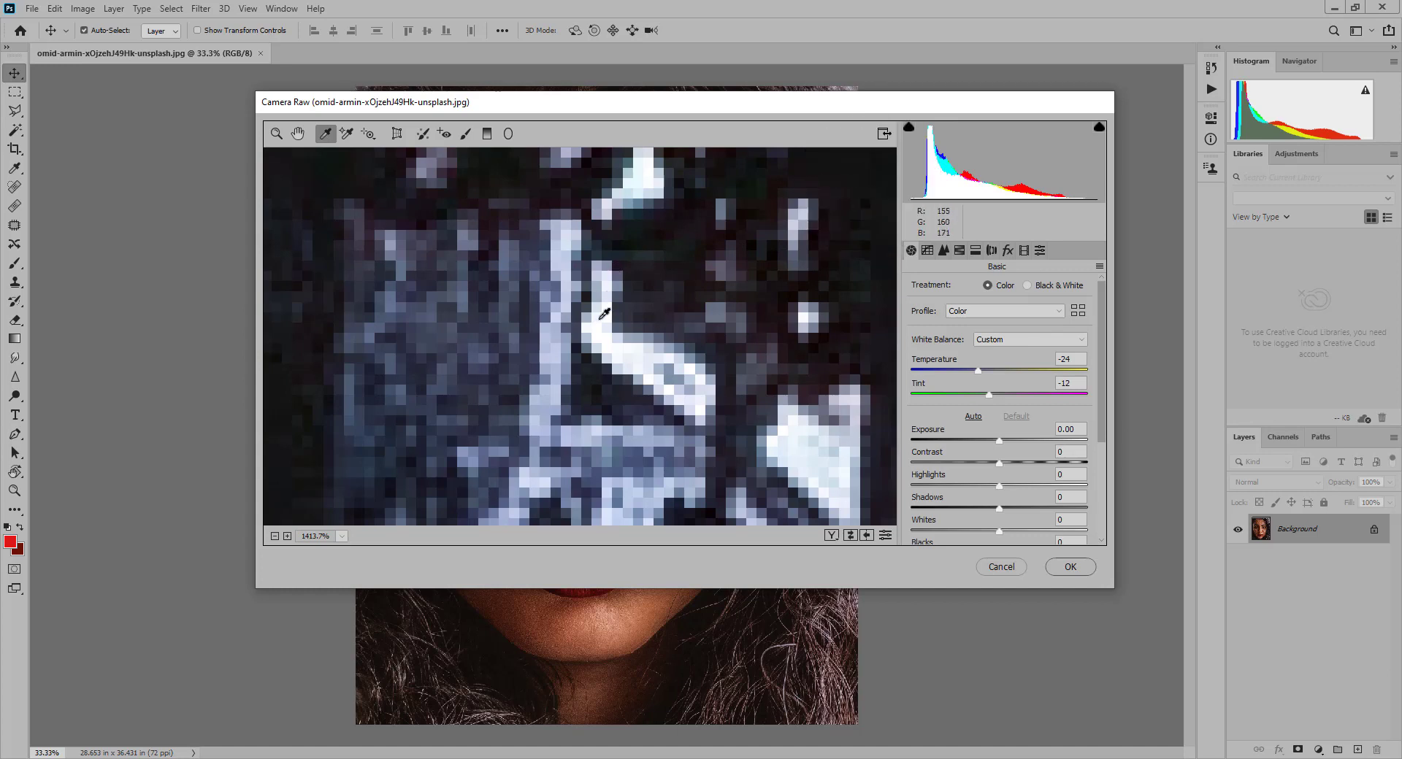
{"action": "left_click", "coordinate": [629, 359]}
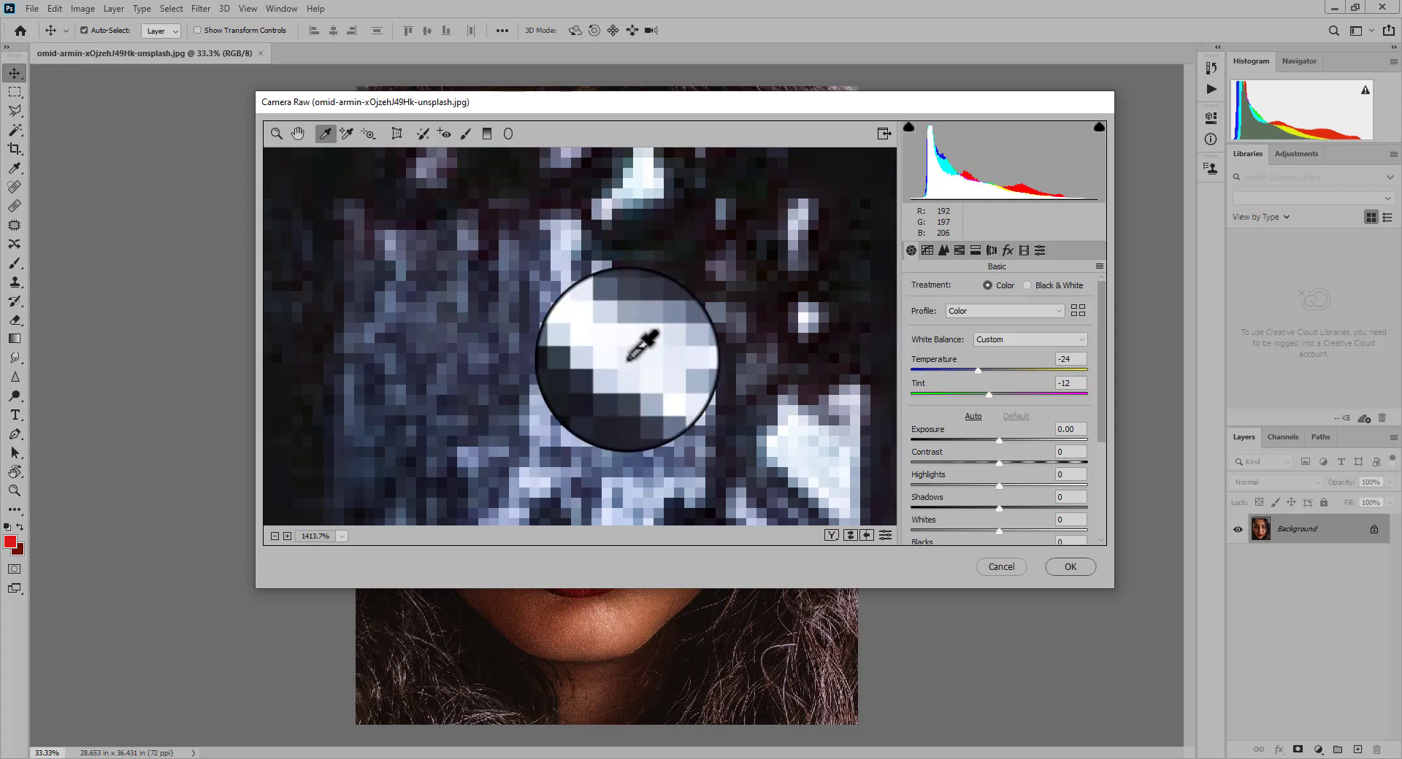
{"action": "left_click", "coordinate": [629, 360]}
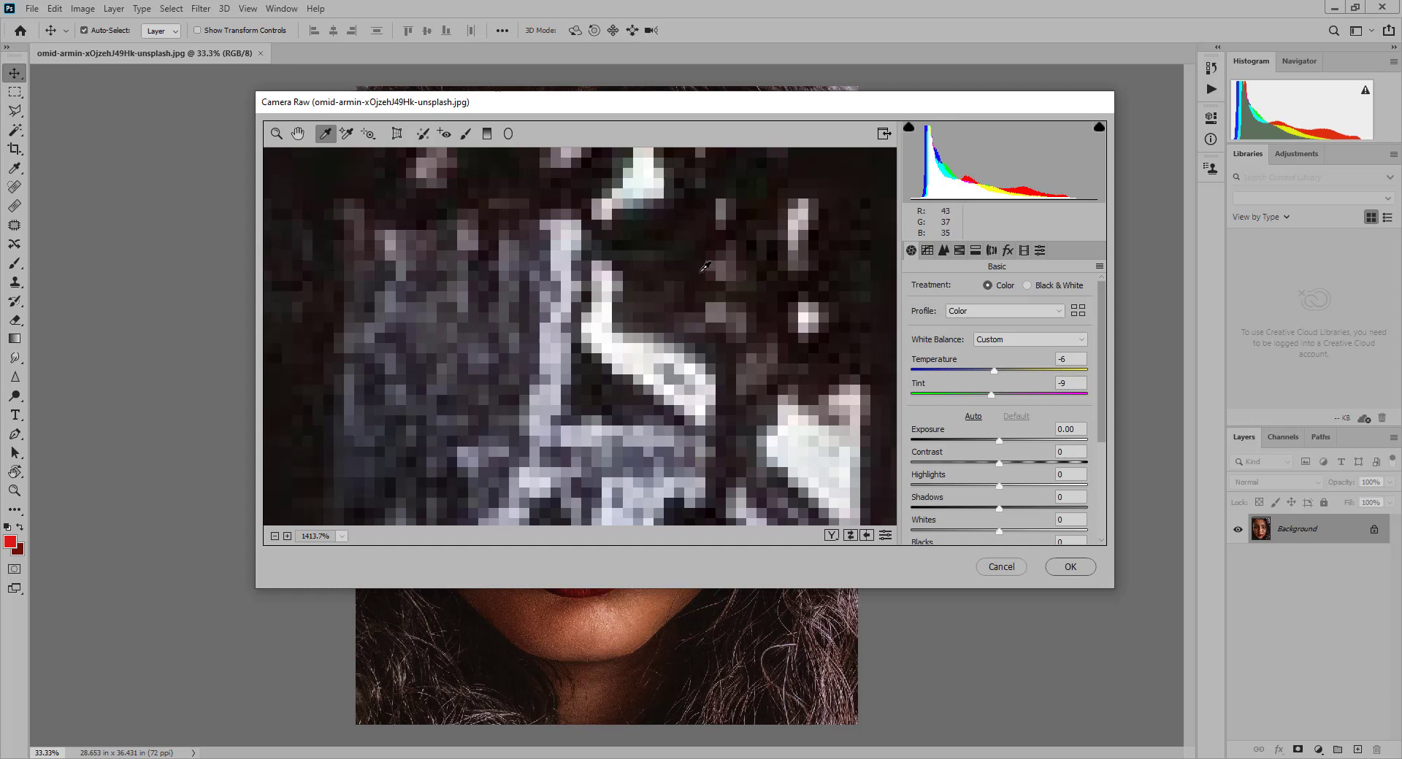
{"action": "mouse_move", "coordinate": [721, 275]}
{"action": "left_mouse_down"}
{"action": "mouse_move", "coordinate": [727, 245]}
{"action": "mouse_move", "coordinate": [734, 256]}
{"action": "mouse_move", "coordinate": [715, 257]}
{"action": "left_mouse_up"}
{"action": "left_click", "coordinate": [715, 276]}
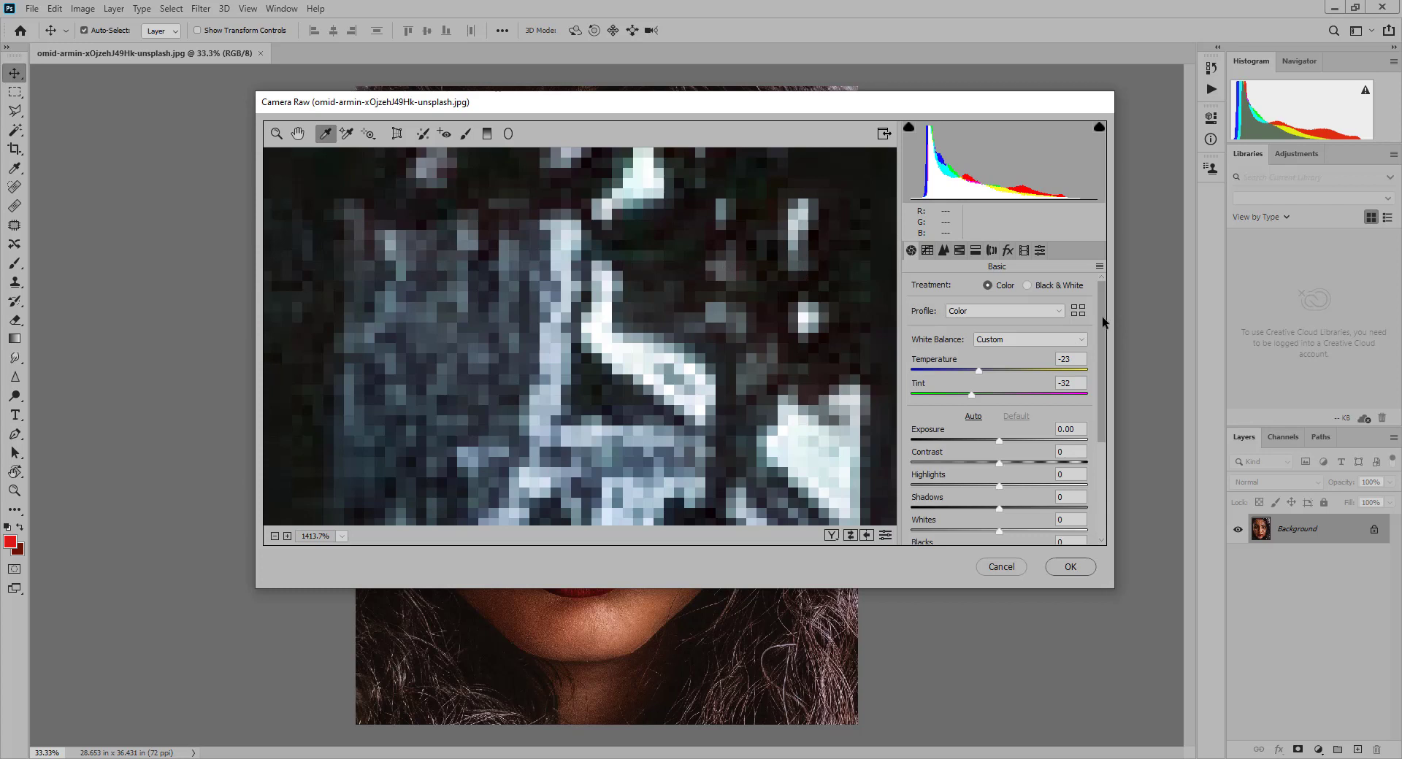
- Reduce the portrait's Vibrance to -8 and fit the whole image in the preview
{"action": "left_click_drag", "start_coordinate": [1102, 317], "coordinate": [1105, 510]}
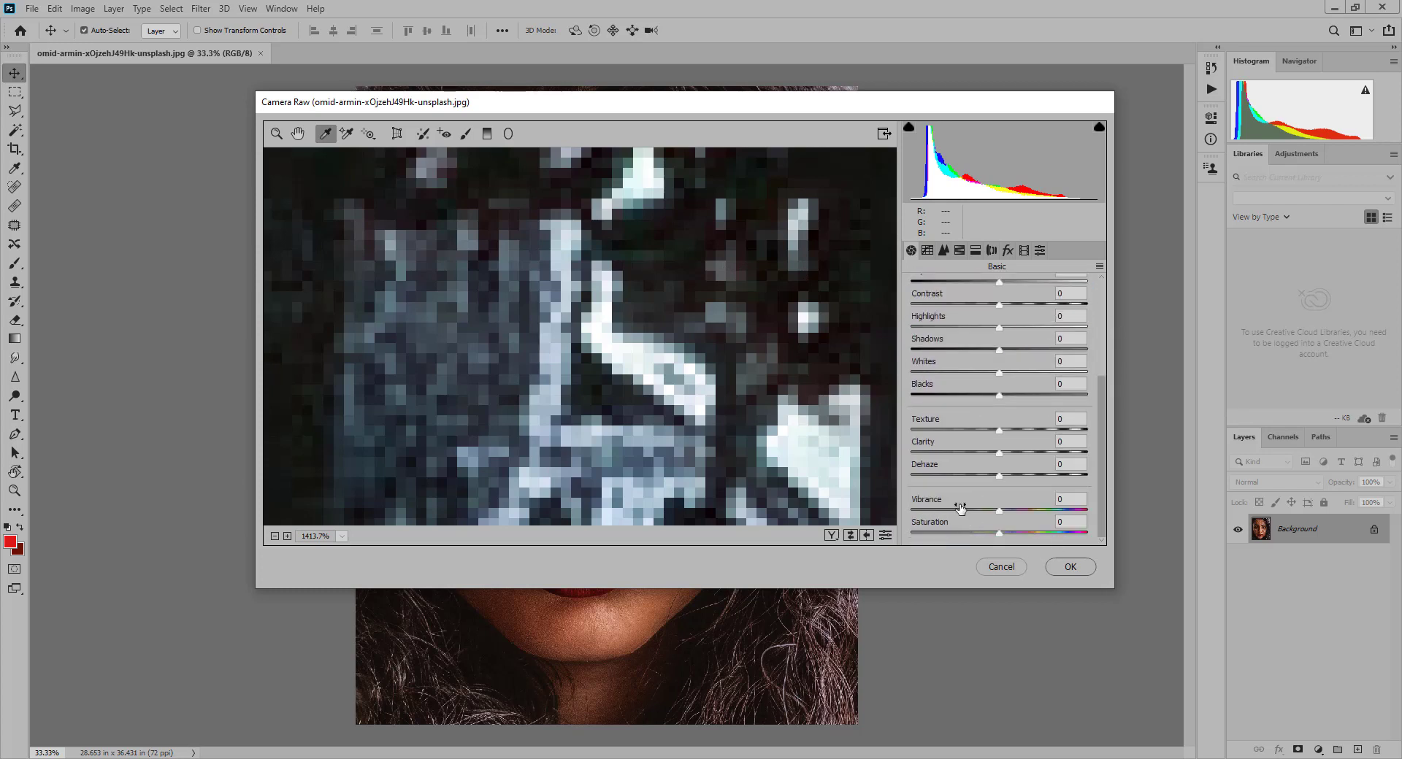
{"action": "left_click_drag", "start_coordinate": [999, 515], "coordinate": [996, 511]}
{"action": "double_click", "coordinate": [298, 133]}
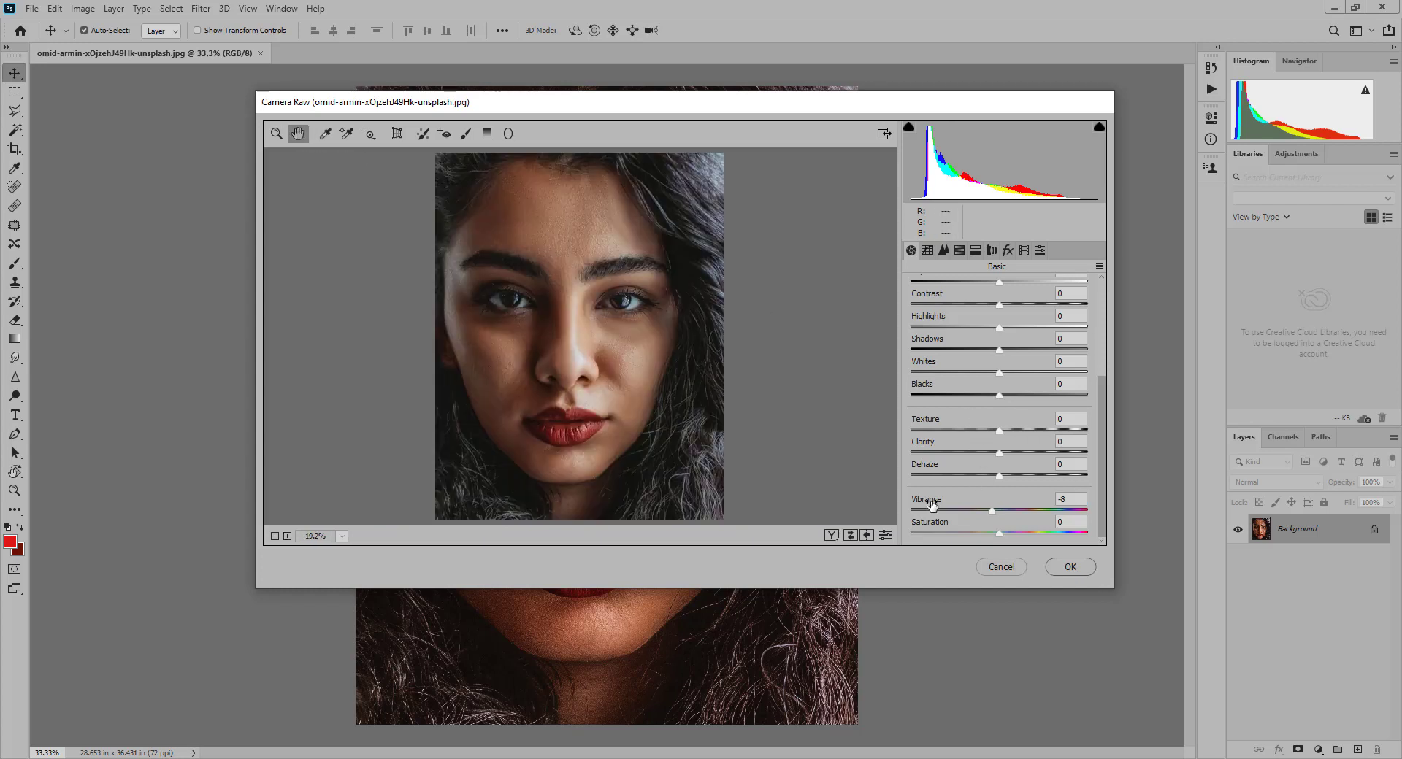
- Compare the before and after versions side by side, including the eye close up, and apply the Camera Raw correction
{"action": "left_click", "coordinate": [831, 536]}
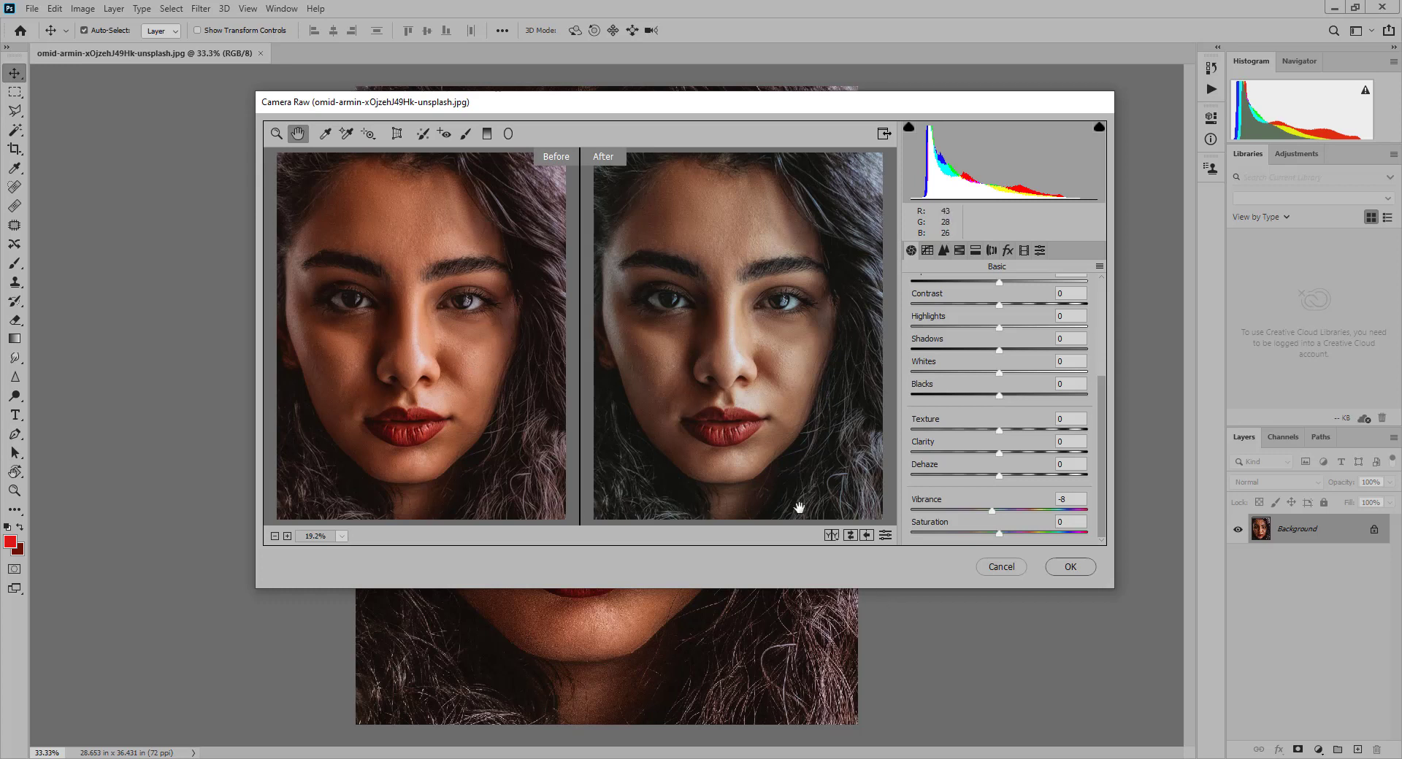
{"action": "left_click", "coordinate": [277, 134]}
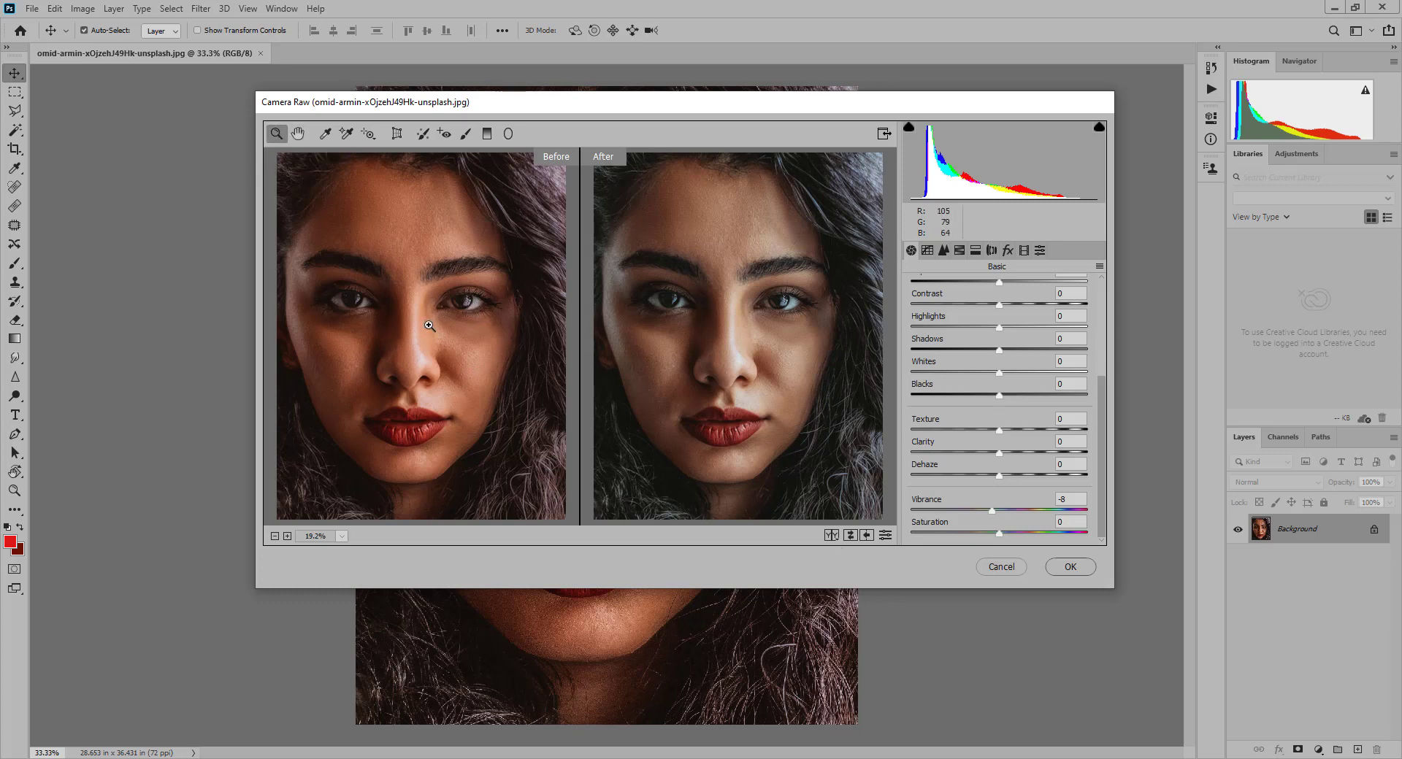
{"action": "left_click_drag", "start_coordinate": [463, 292], "coordinate": [480, 314]}
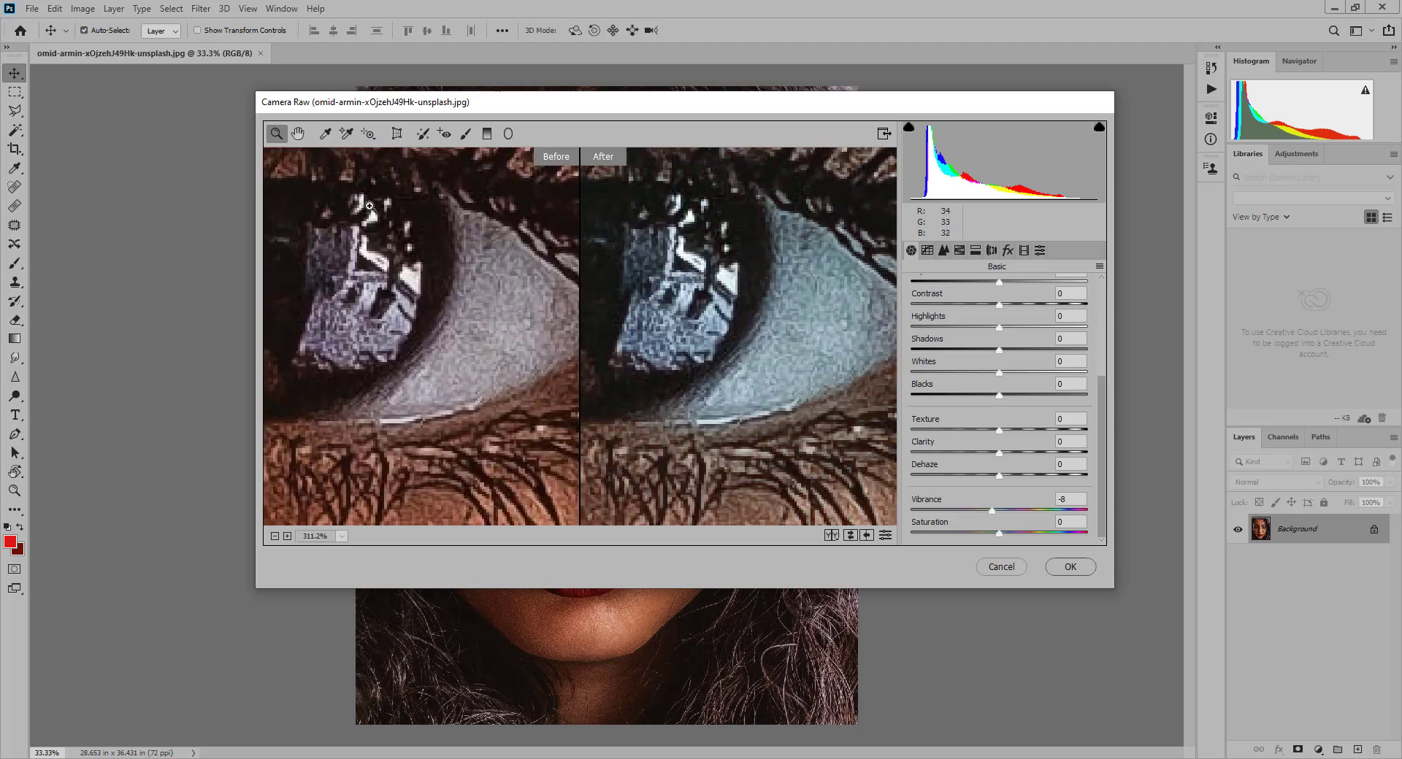
{"action": "left_click_drag", "start_coordinate": [404, 252], "coordinate": [517, 382]}
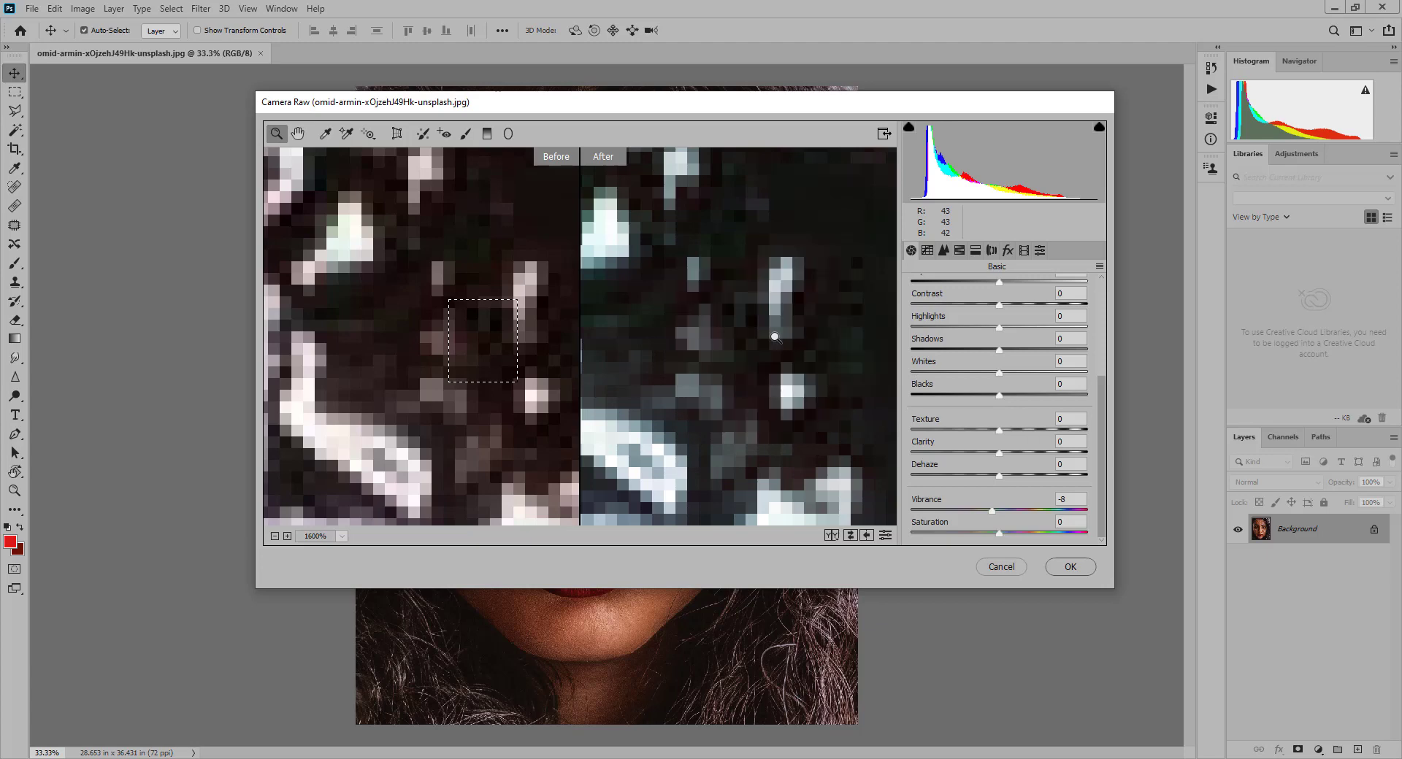
{"action": "double_click", "coordinate": [298, 135]}
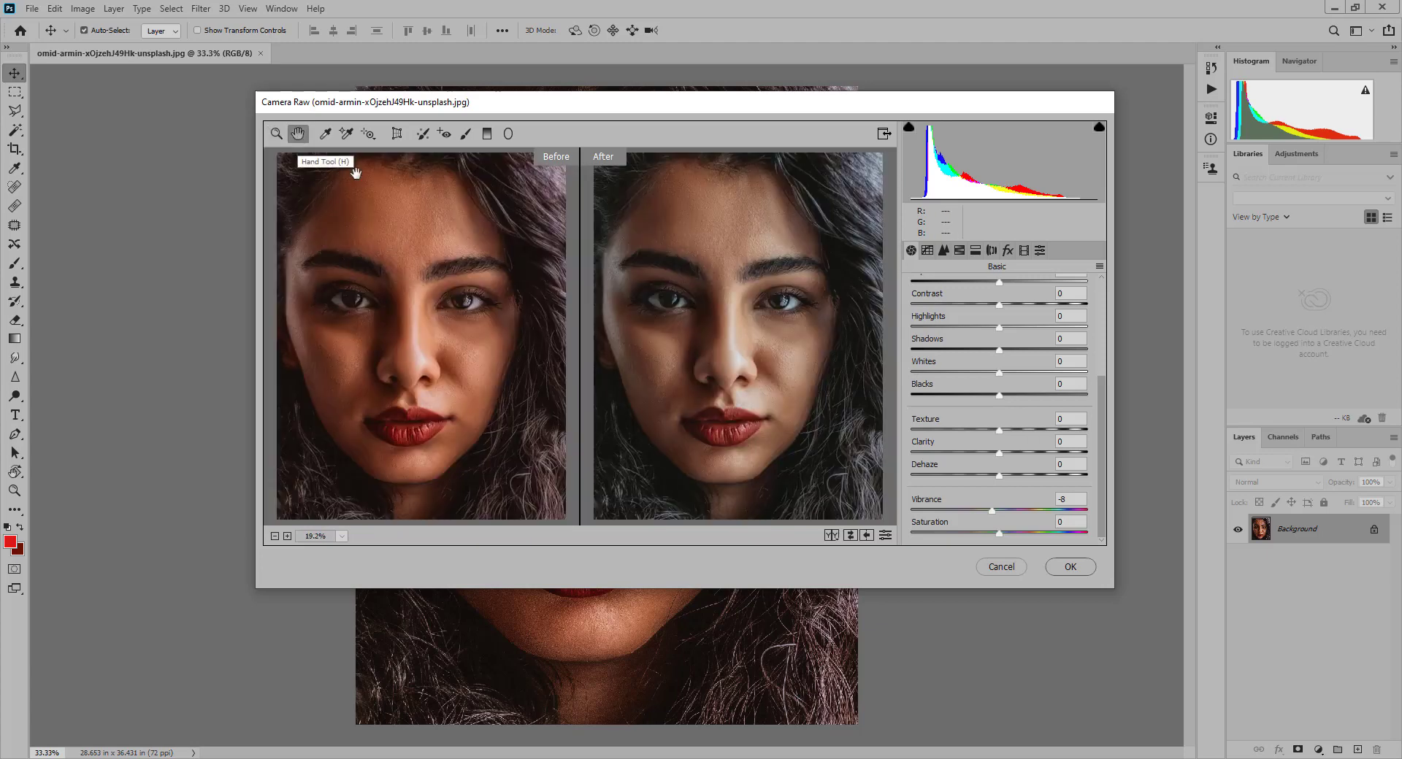
{"action": "left_click", "coordinate": [1070, 568]}
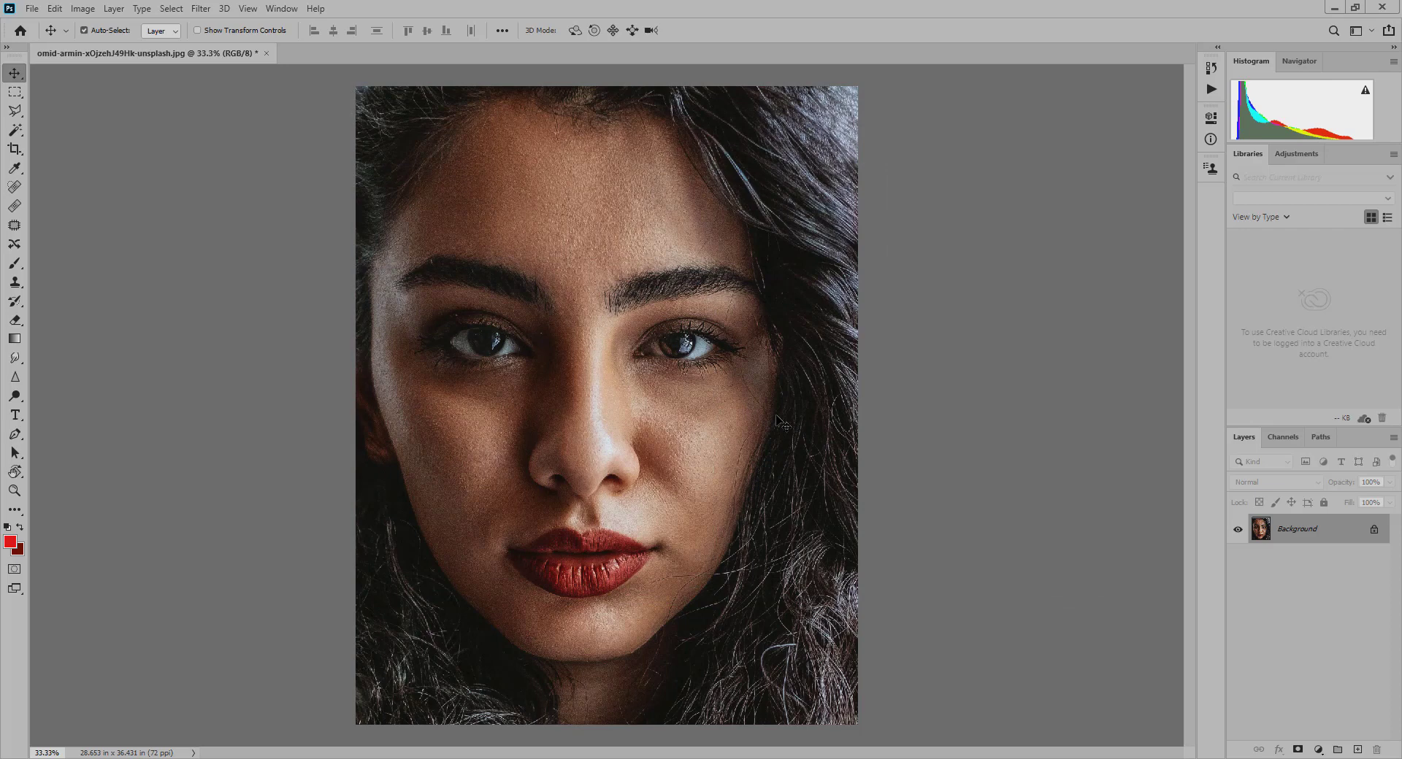
- Float the corrected portrait's window, duplicate the image and place the copy beside the original
{"action": "left_click_drag", "start_coordinate": [203, 54], "coordinate": [223, 81]}
{"action": "right_click", "coordinate": [358, 77]}
{"action": "left_click", "coordinate": [380, 86]}
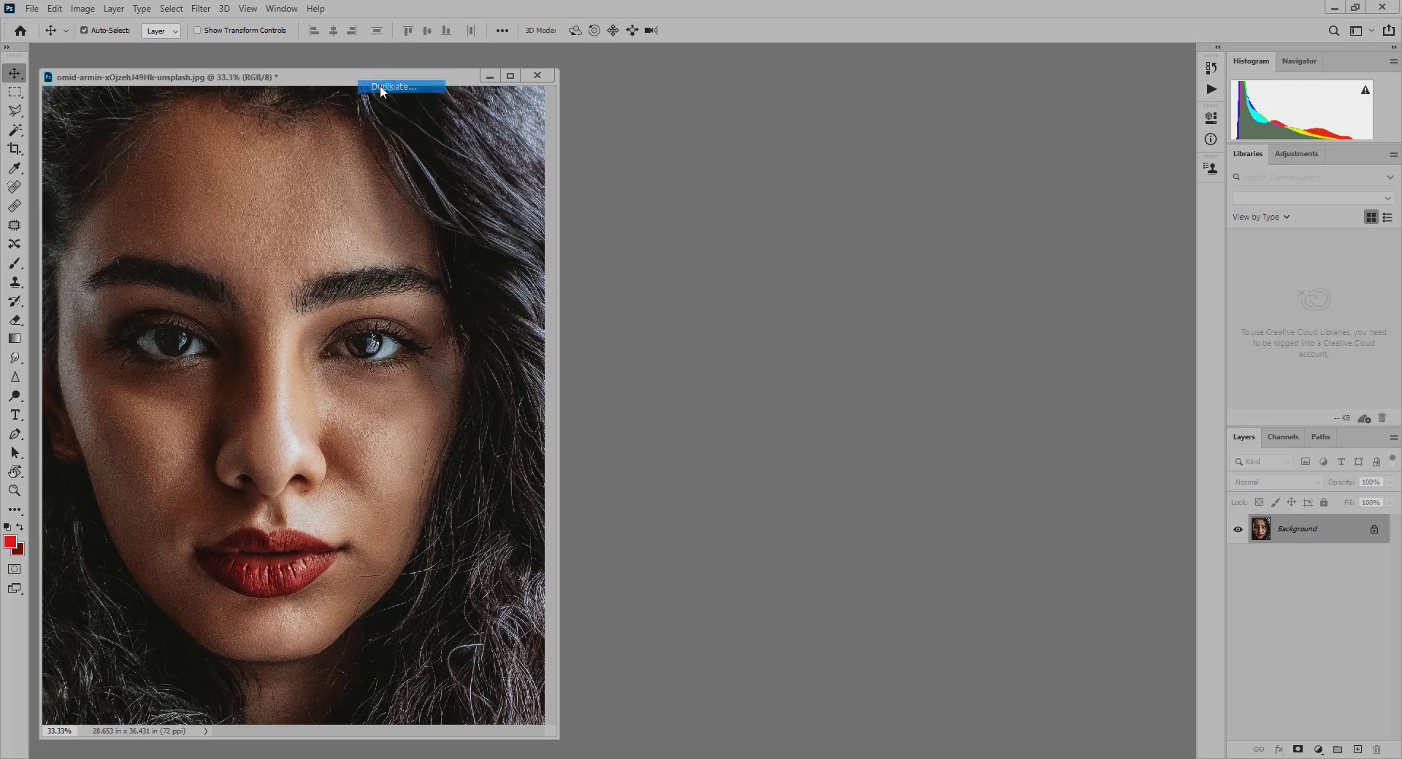
{"action": "key", "text": "Return"}
{"action": "left_click_drag", "start_coordinate": [382, 93], "coordinate": [658, 85]}
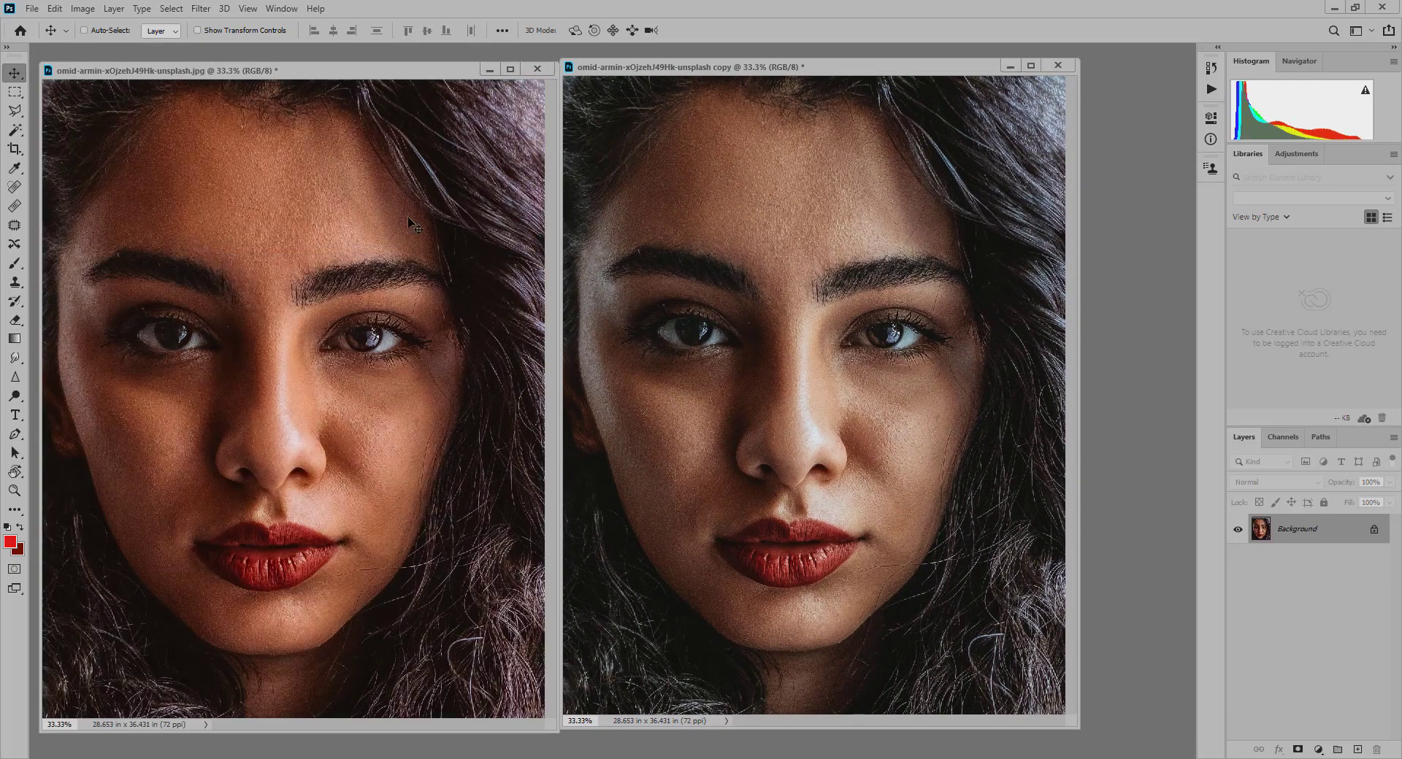
- Compare the nose and lips of the two portraits side by side at 66.7% zoom, with matching areas framed in both windows
{"action": "key", "text": "ctrl"}
{"action": "key", "text": "ctrl+plus"}
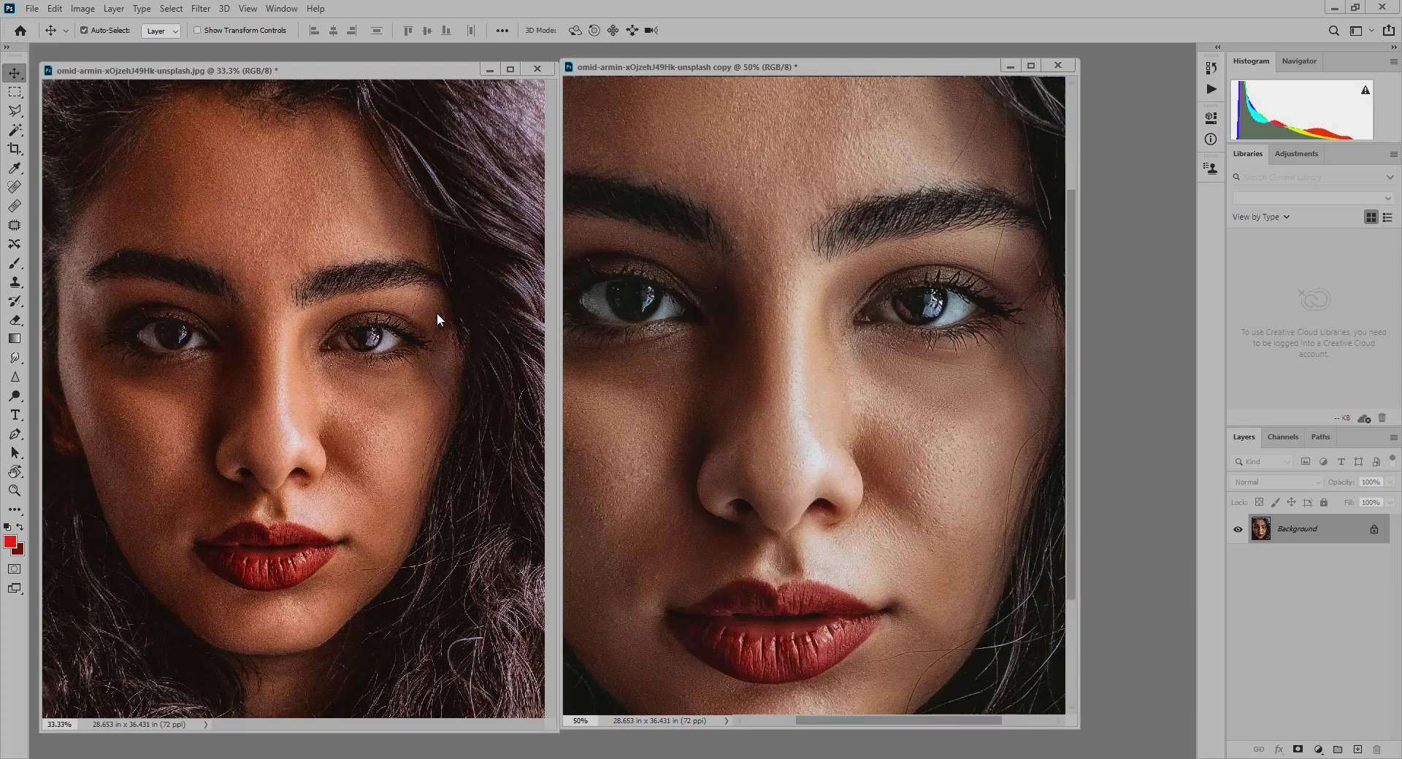
{"action": "key", "text": "ctrl+plus"}
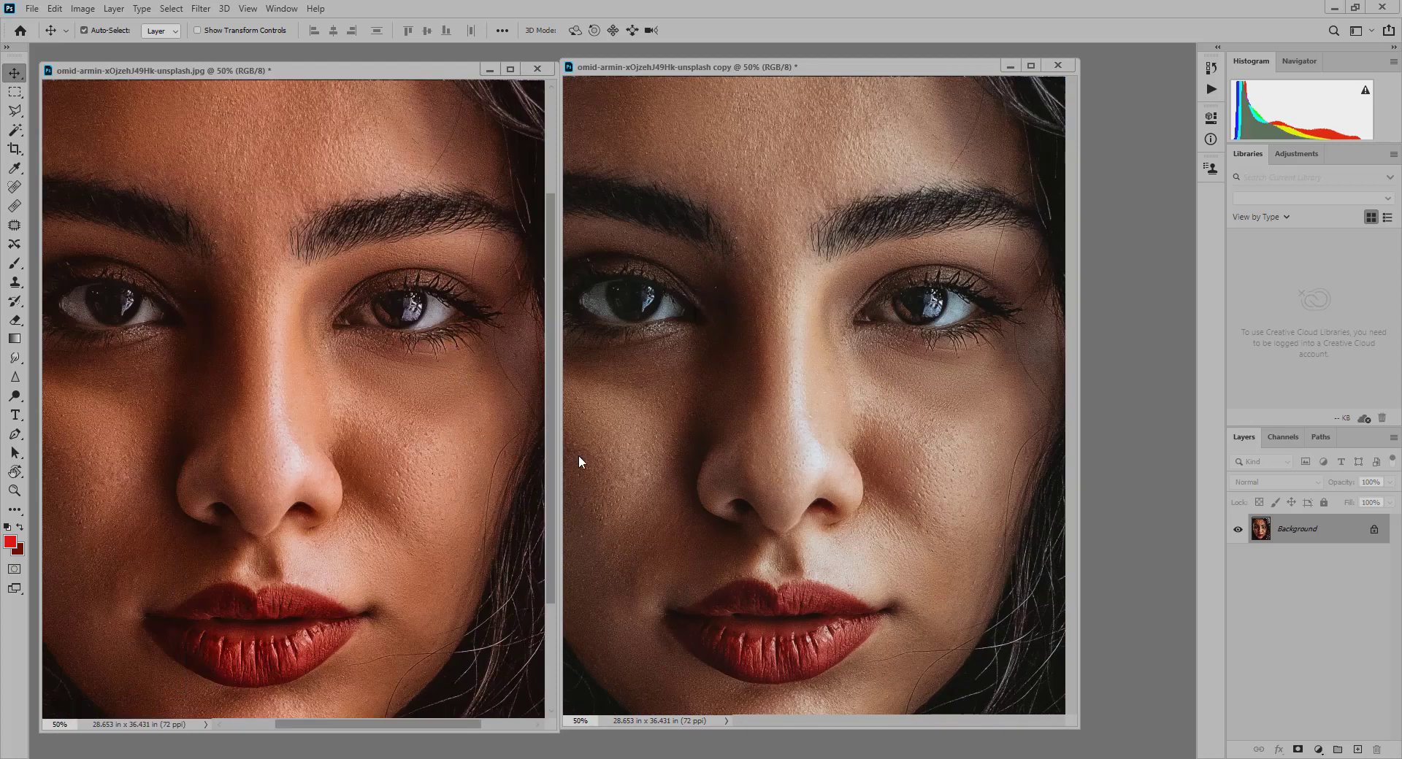
{"action": "left_click", "coordinate": [797, 629]}
{"action": "key", "text": "ctrl+plus"}
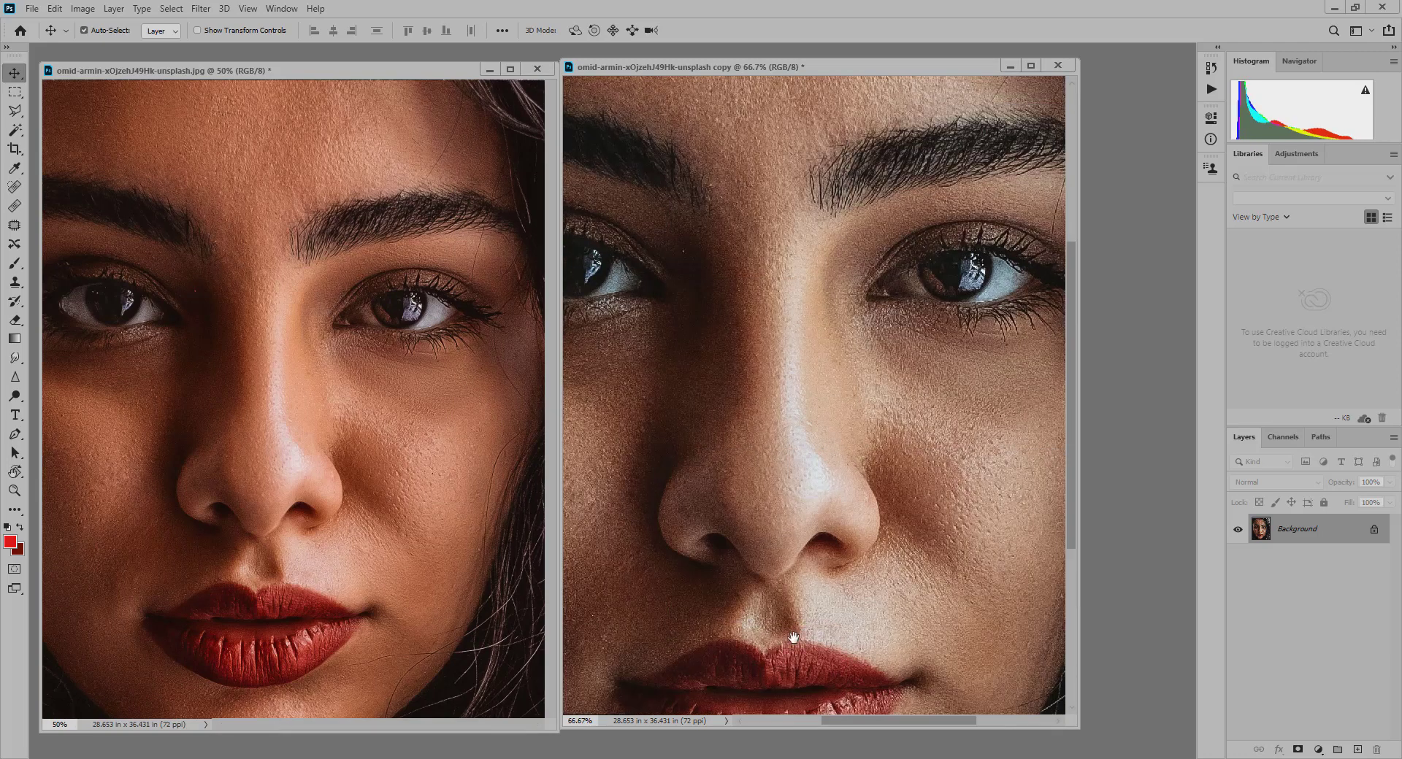
{"action": "left_click_drag", "start_coordinate": [796, 634], "coordinate": [818, 461]}
{"action": "left_click", "coordinate": [405, 539]}
{"action": "key", "text": "ctrl+plus"}
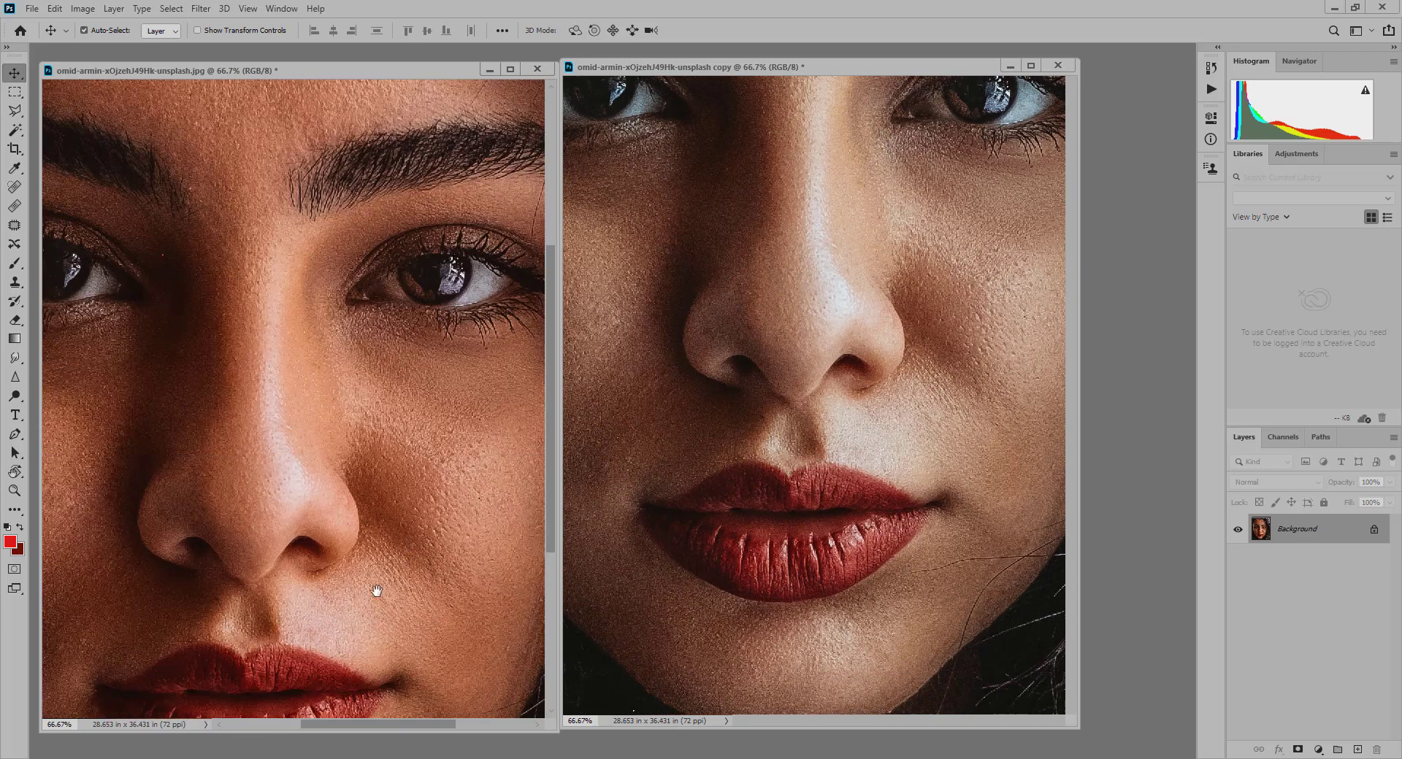
{"action": "left_click_drag", "start_coordinate": [376, 588], "coordinate": [394, 482]}
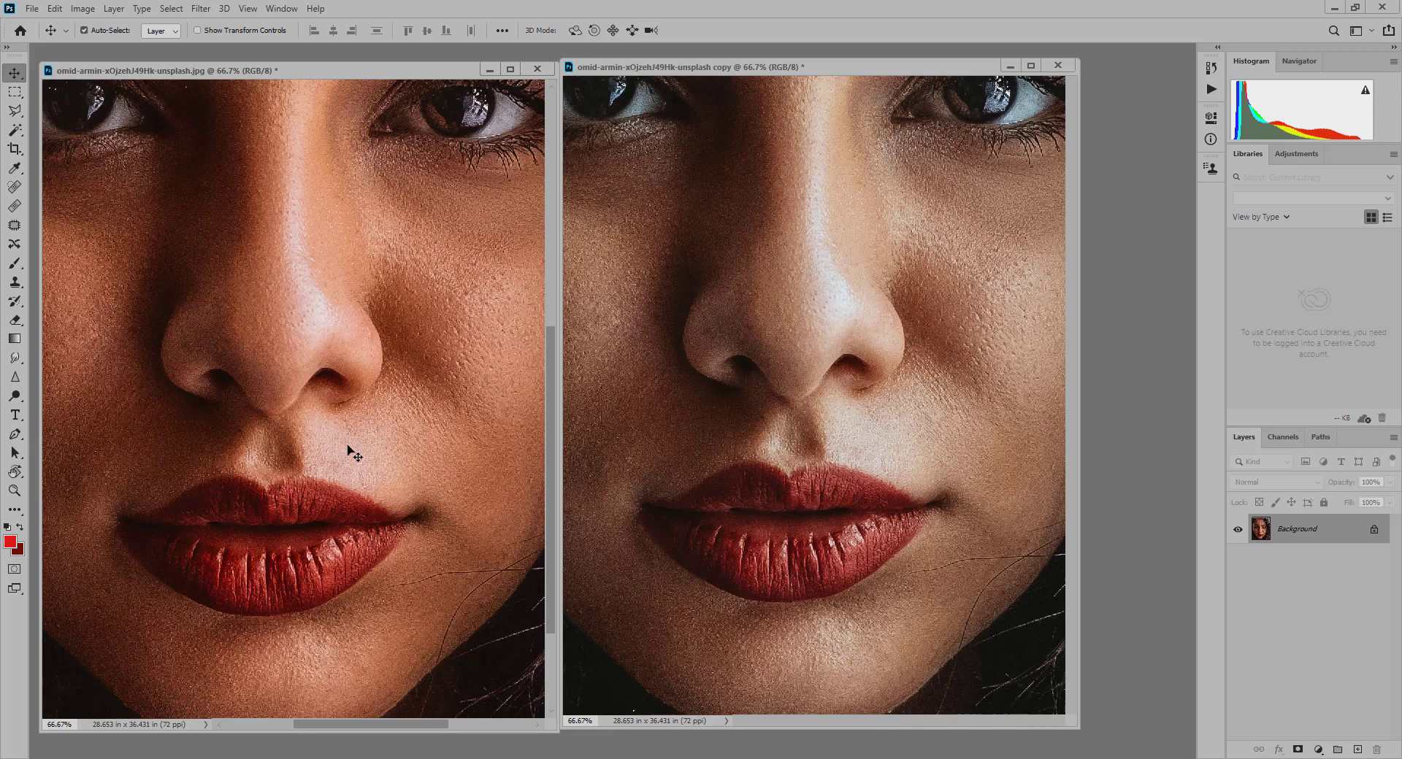
- Compare the full faces of the original and corrected portraits side by side at 33.3% zoom
{"action": "key", "text": "ctrl+minus"}
{"action": "key", "text": "ctrl+minus"}
{"action": "key", "text": "ctrl+minus"}
{"action": "key", "text": "ctrl+minus"}
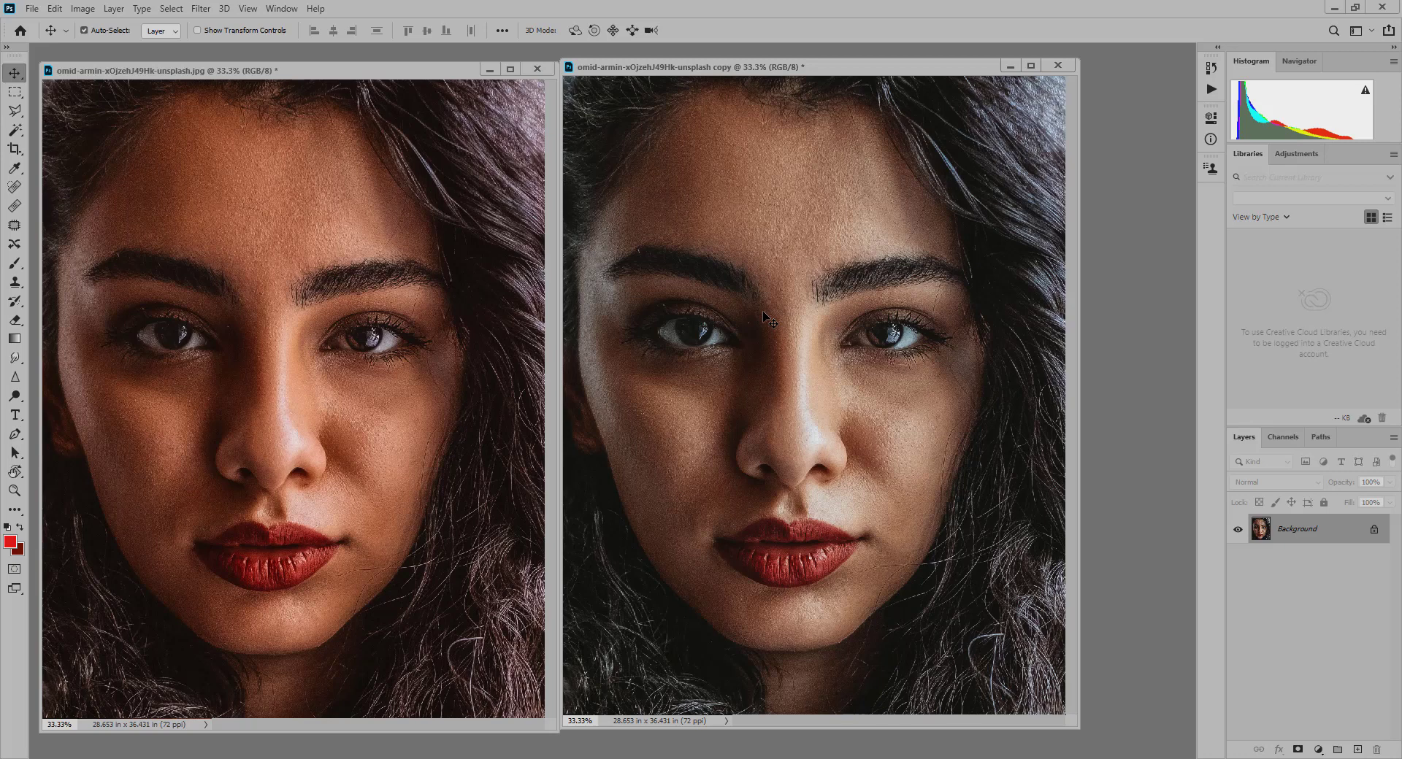
- Close both portrait documents without saving changes, and open the recent promo PSD for the 31 Days Photo Editing course
{"action": "key", "text": "ctrl+w"}
{"action": "left_click", "coordinate": [705, 285]}
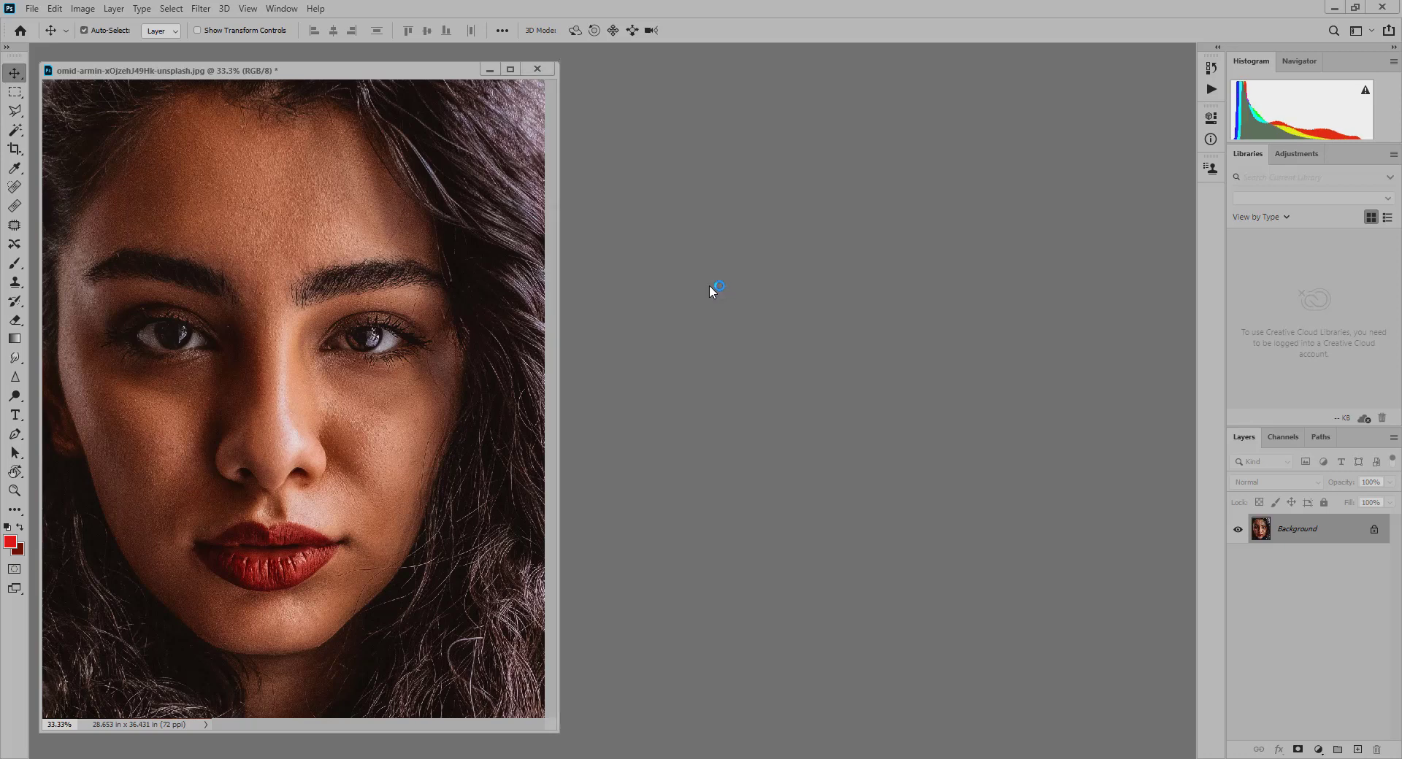
{"action": "key", "text": "ctrl+w"}
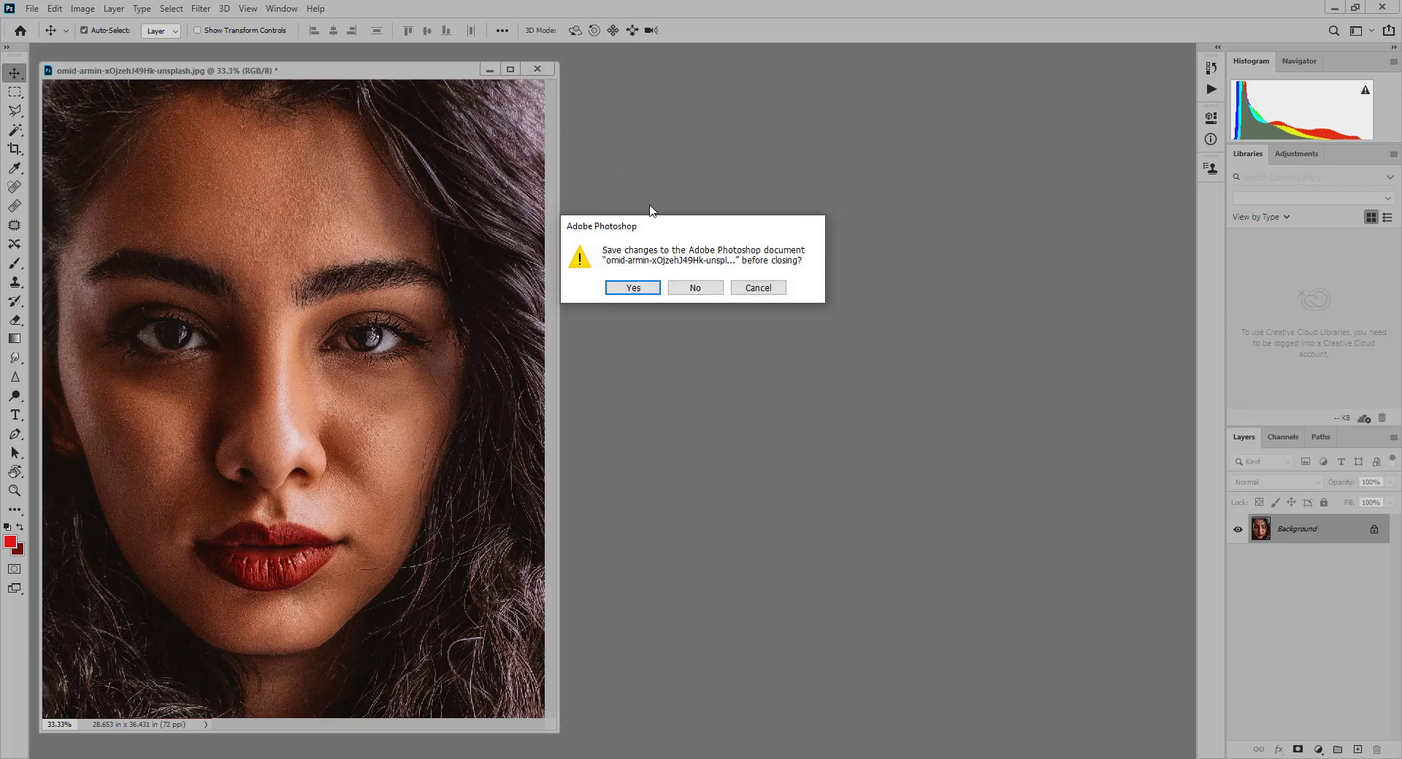
{"action": "left_click", "coordinate": [710, 289]}
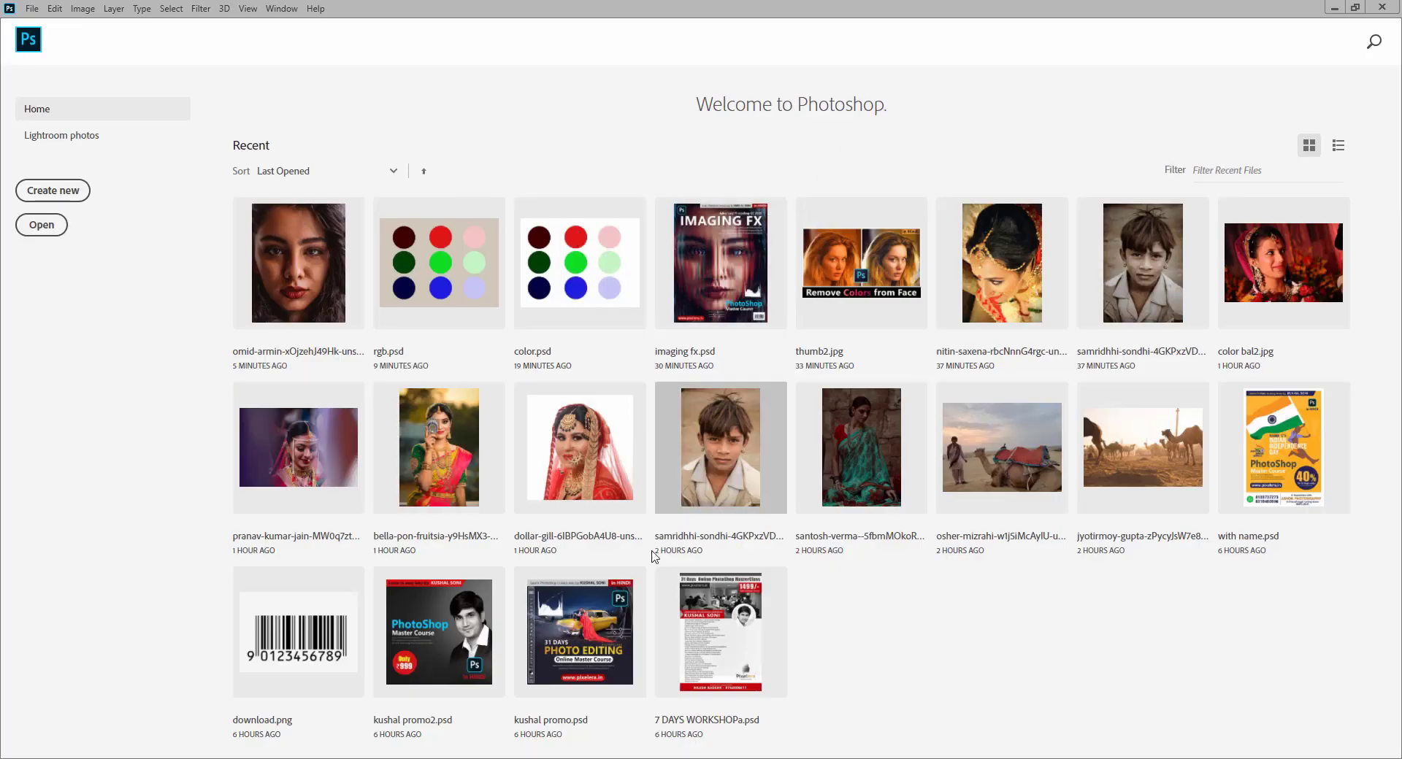
{"action": "left_click", "coordinate": [609, 626]}
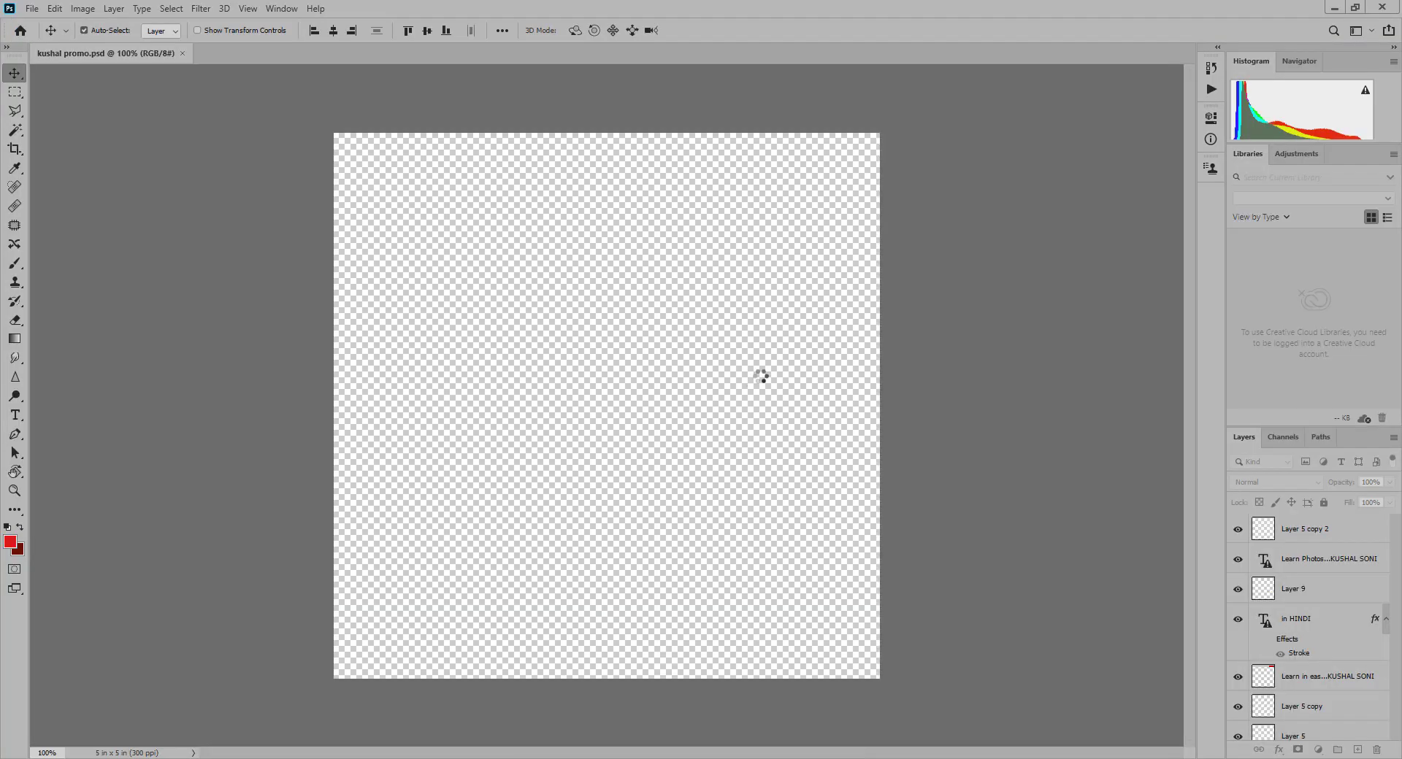